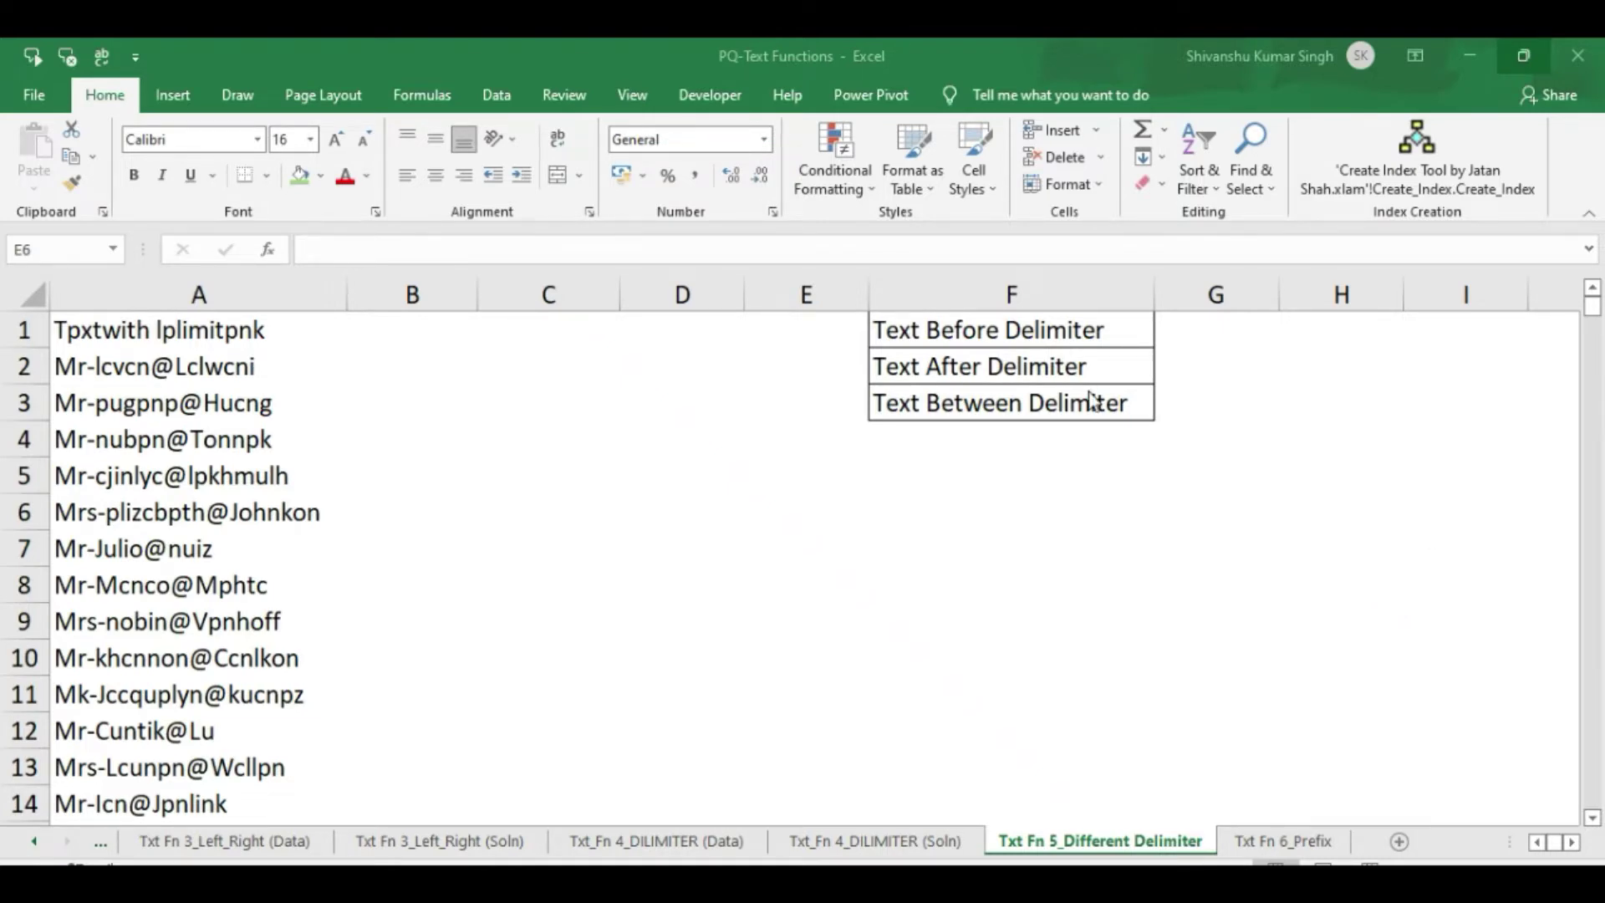
# Step: Enter the header 'Name' in cell A1 above the name entries
pyautogui.click(113, 371)
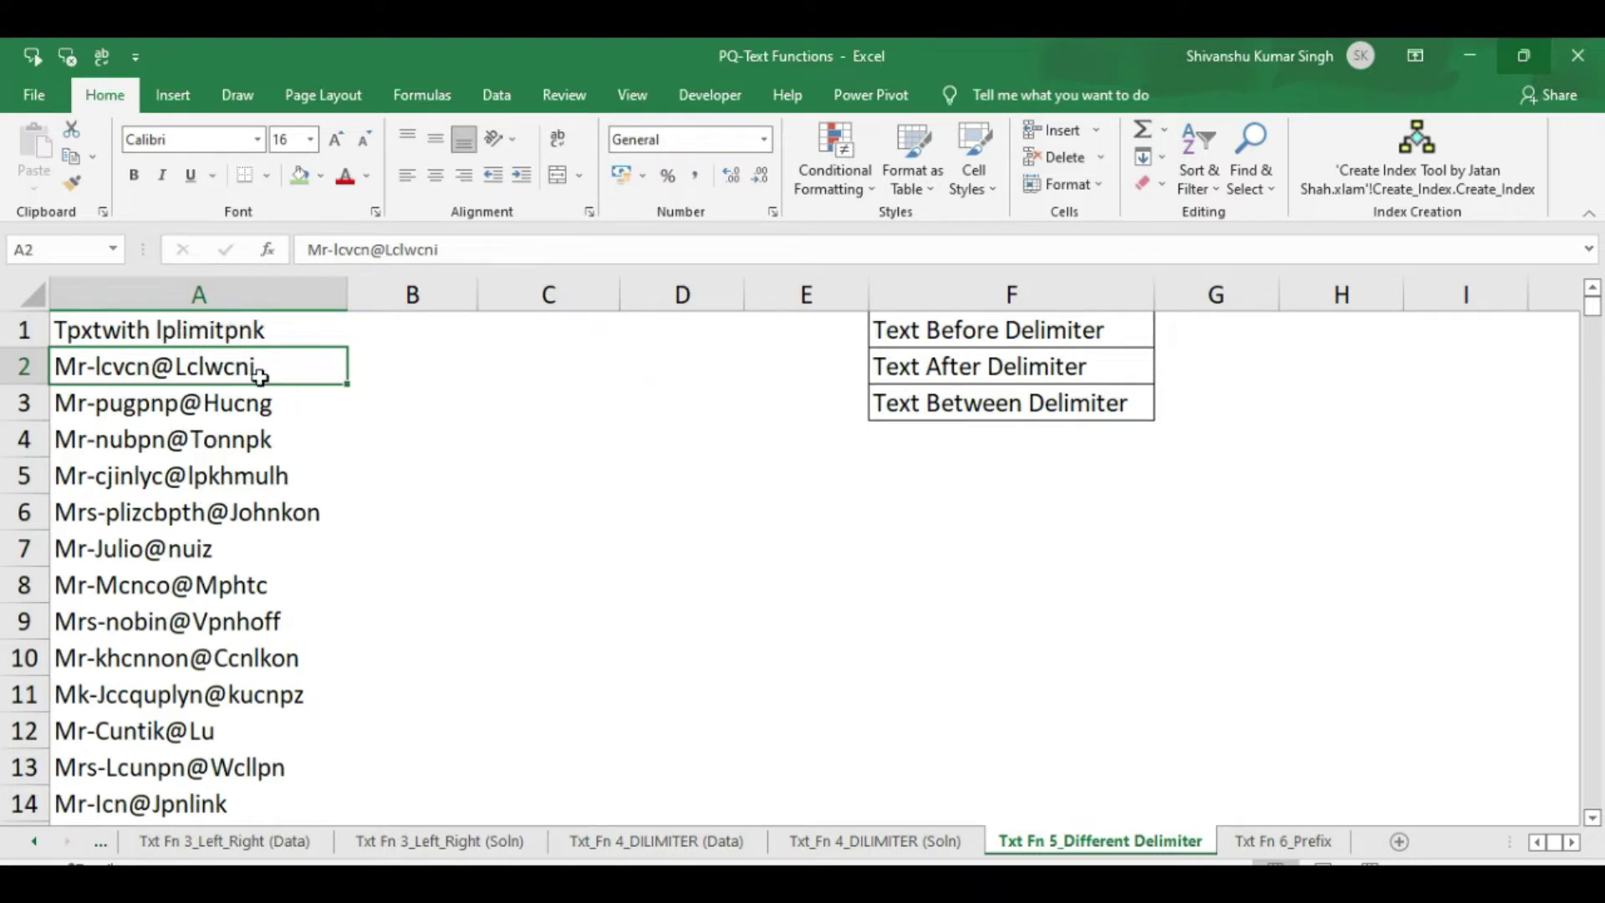
pyautogui.click(235, 332)
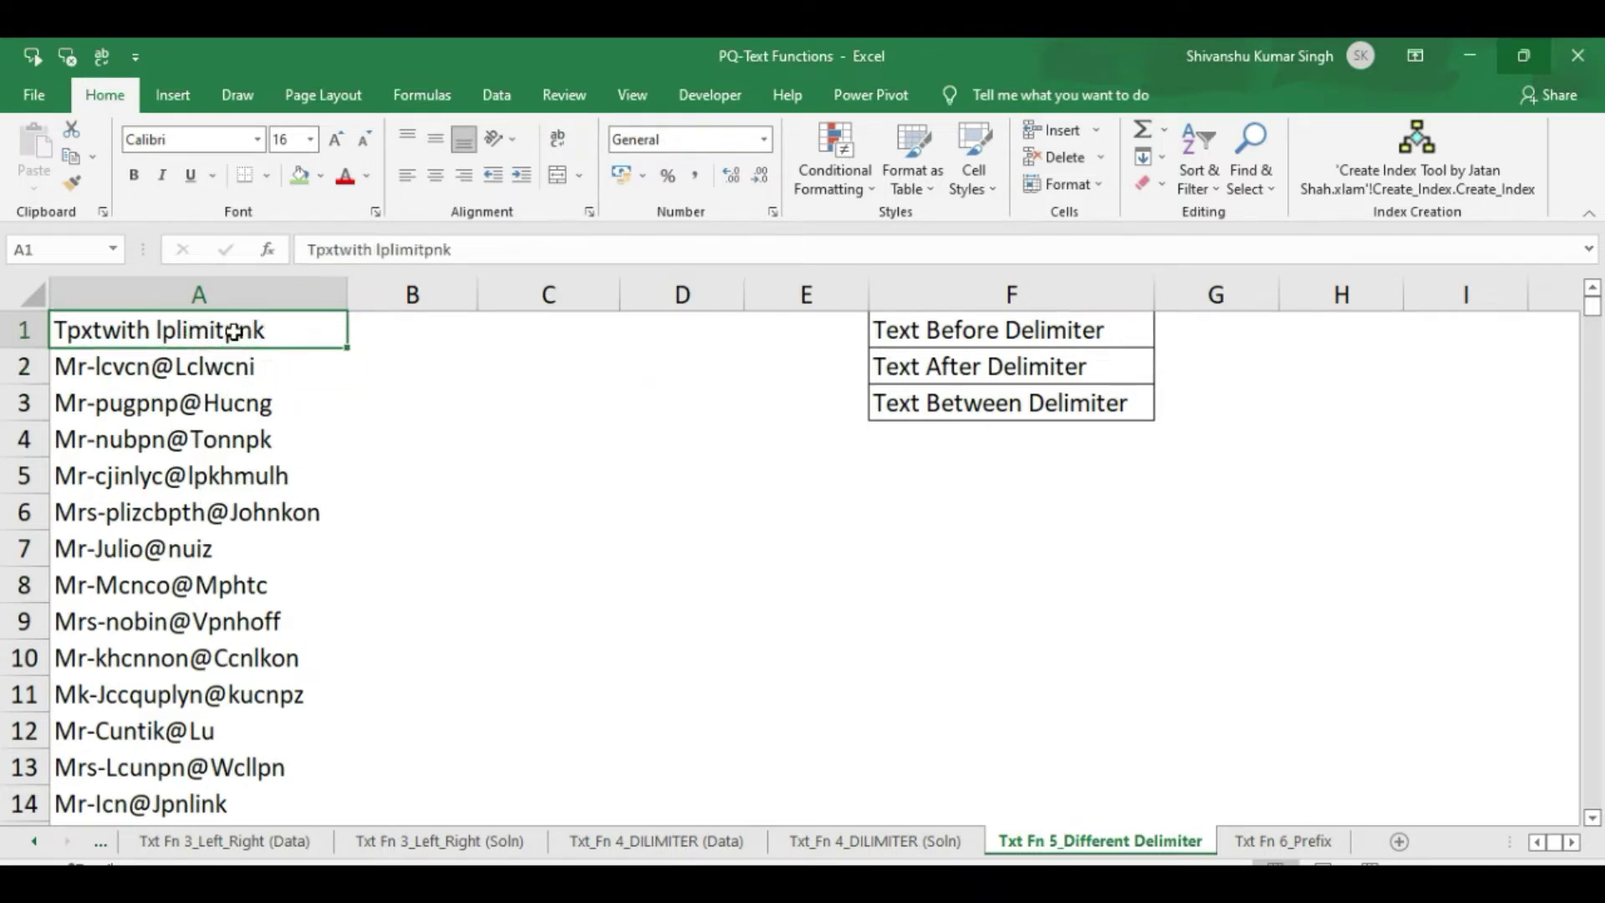
pyautogui.write('Name')
pyautogui.press('Return')
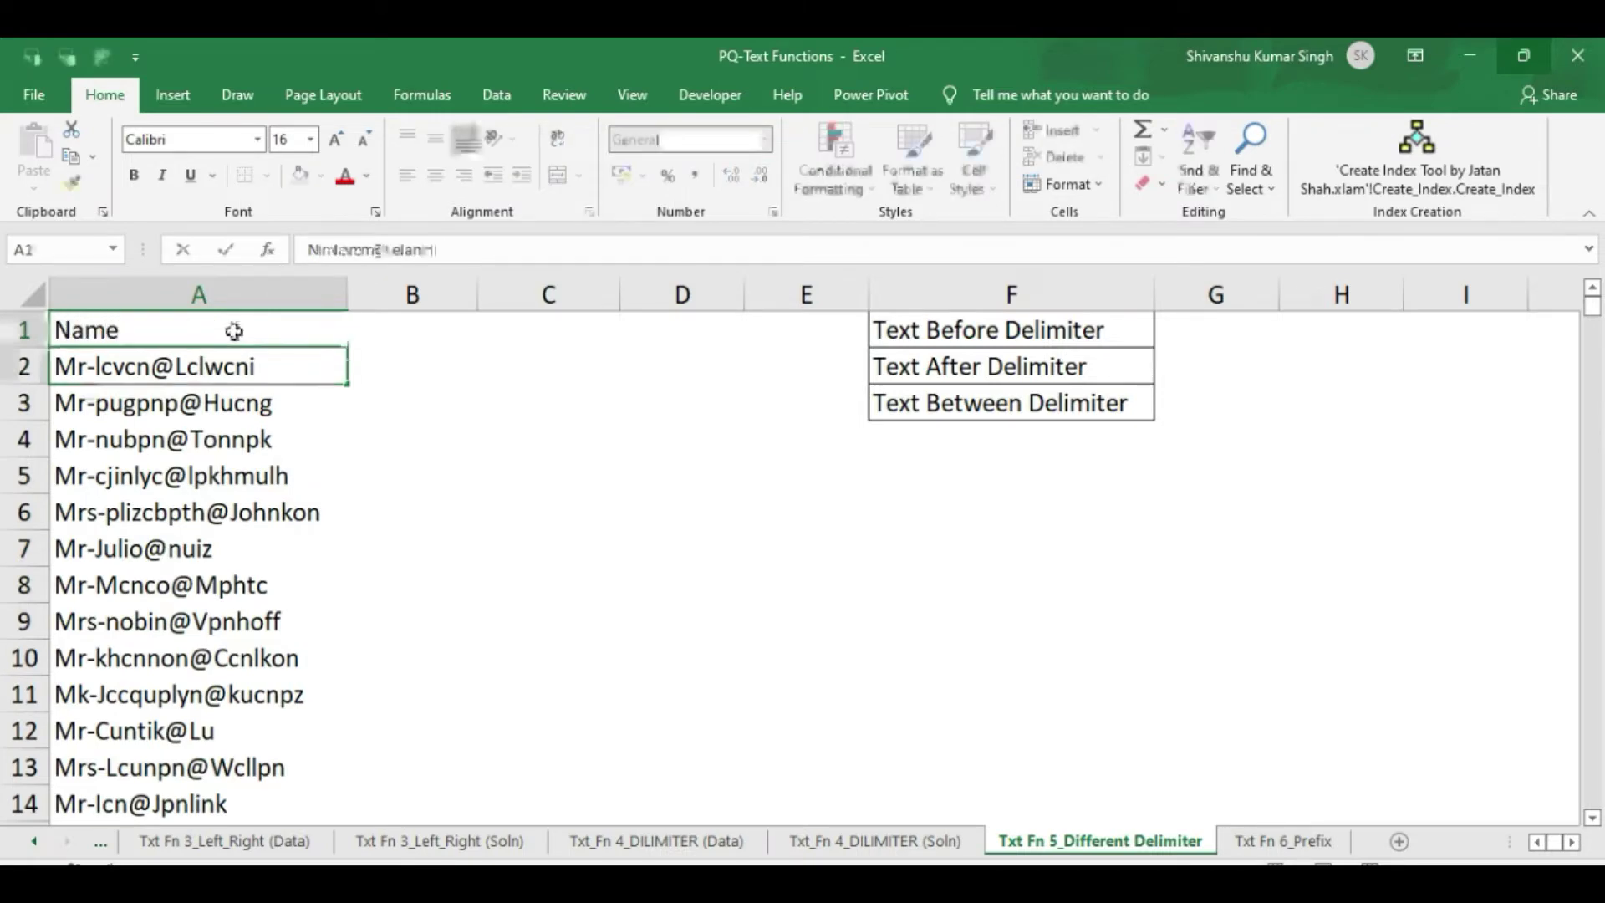
pyautogui.click(514, 361)
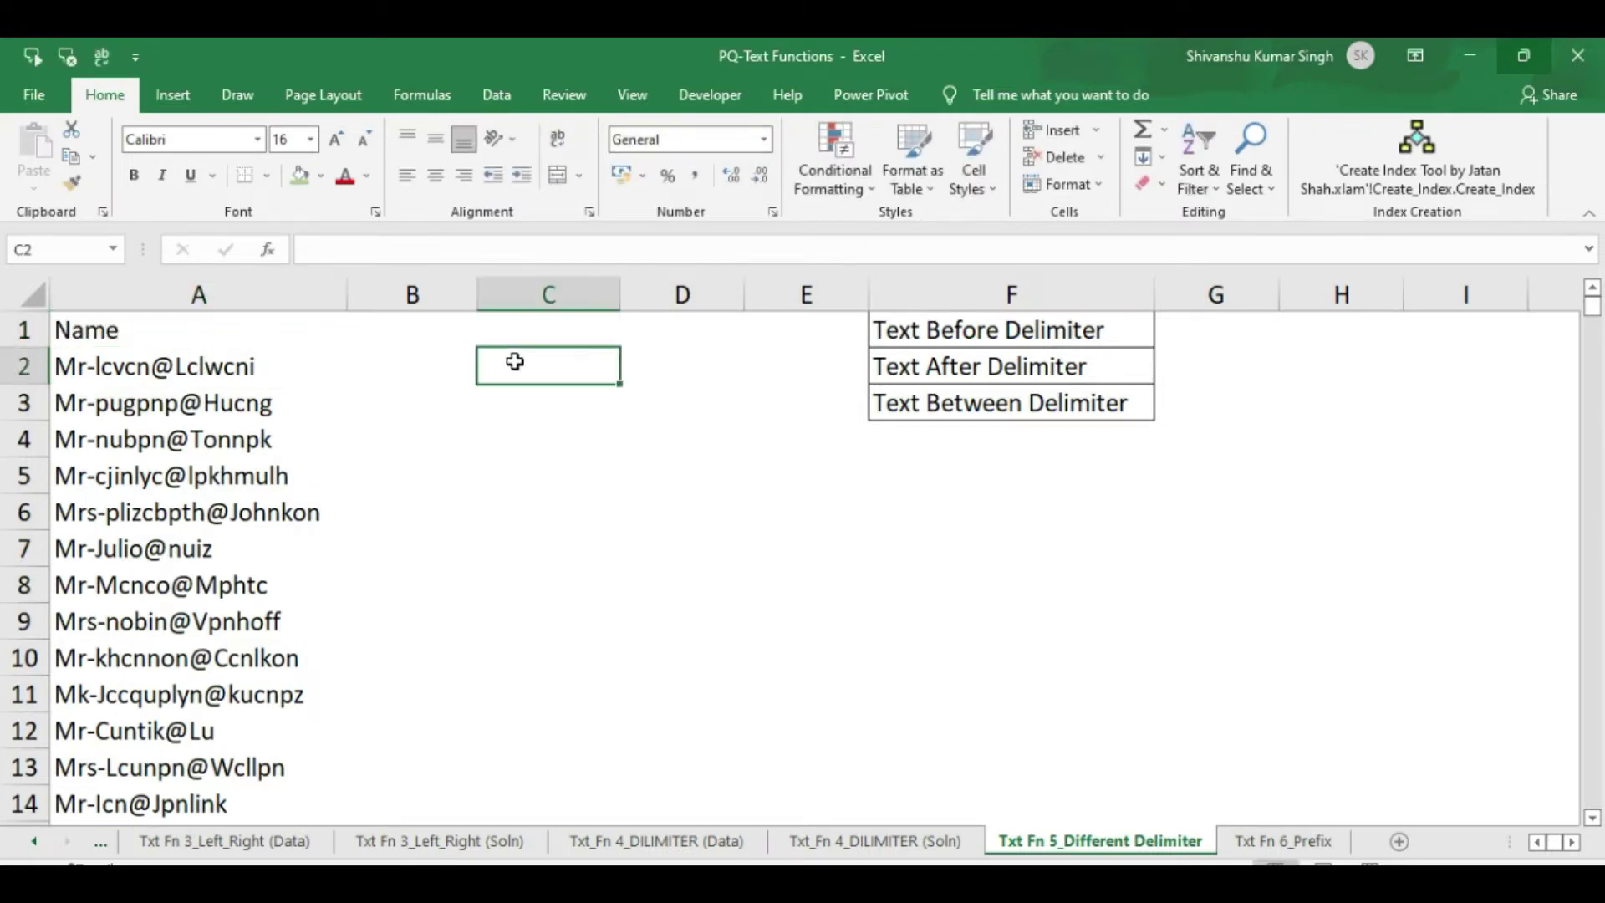
pyautogui.click(213, 339)
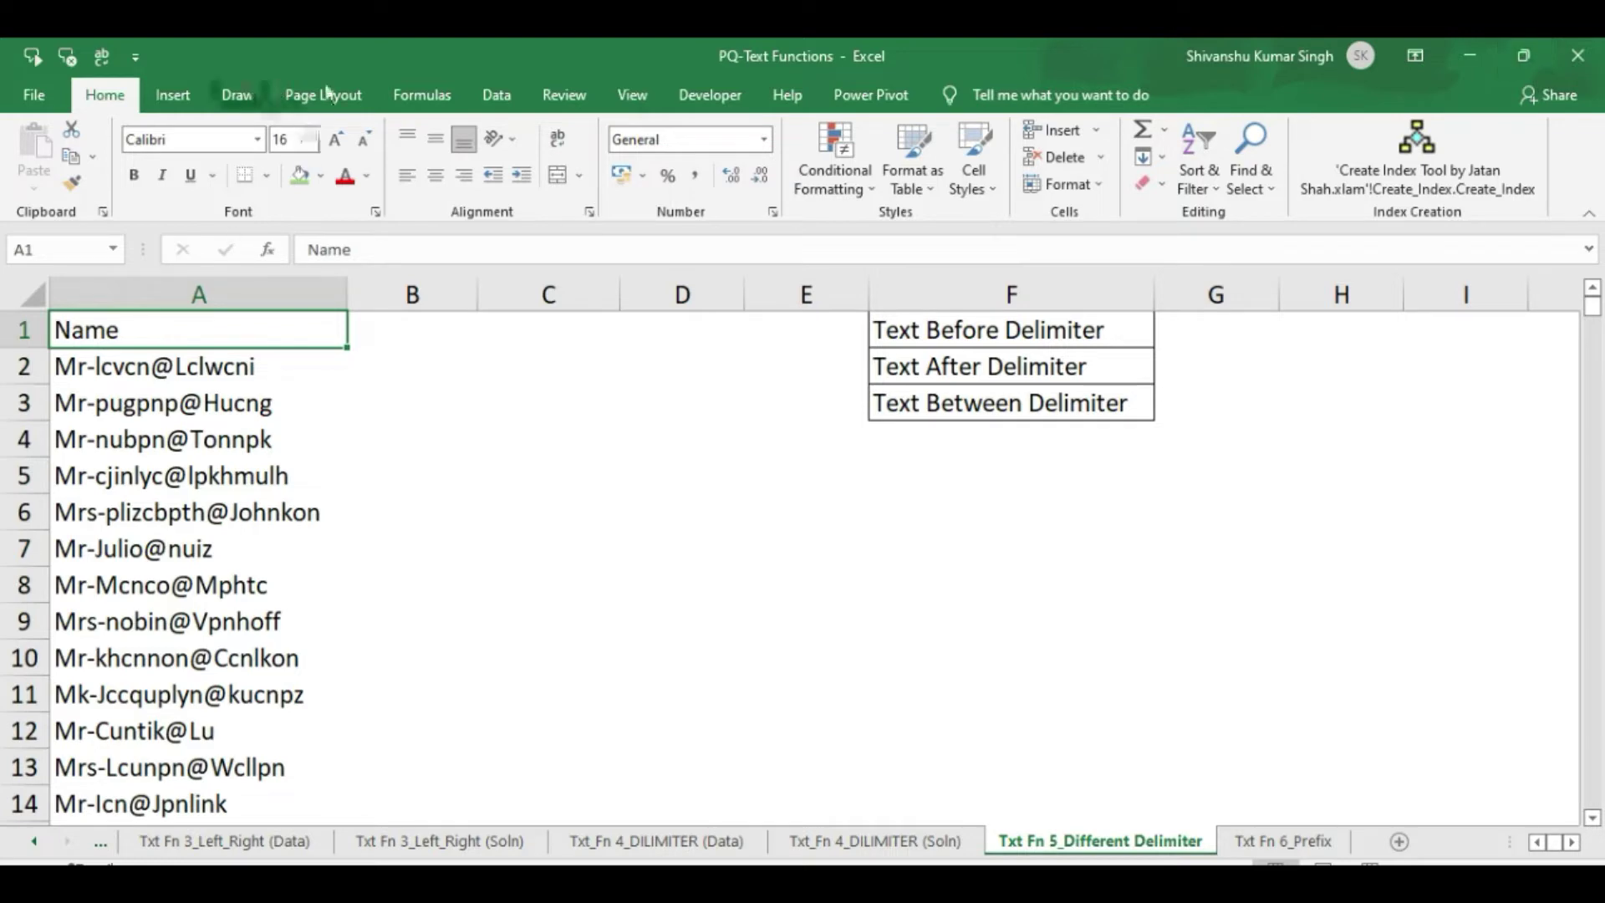
pyautogui.click(498, 94)
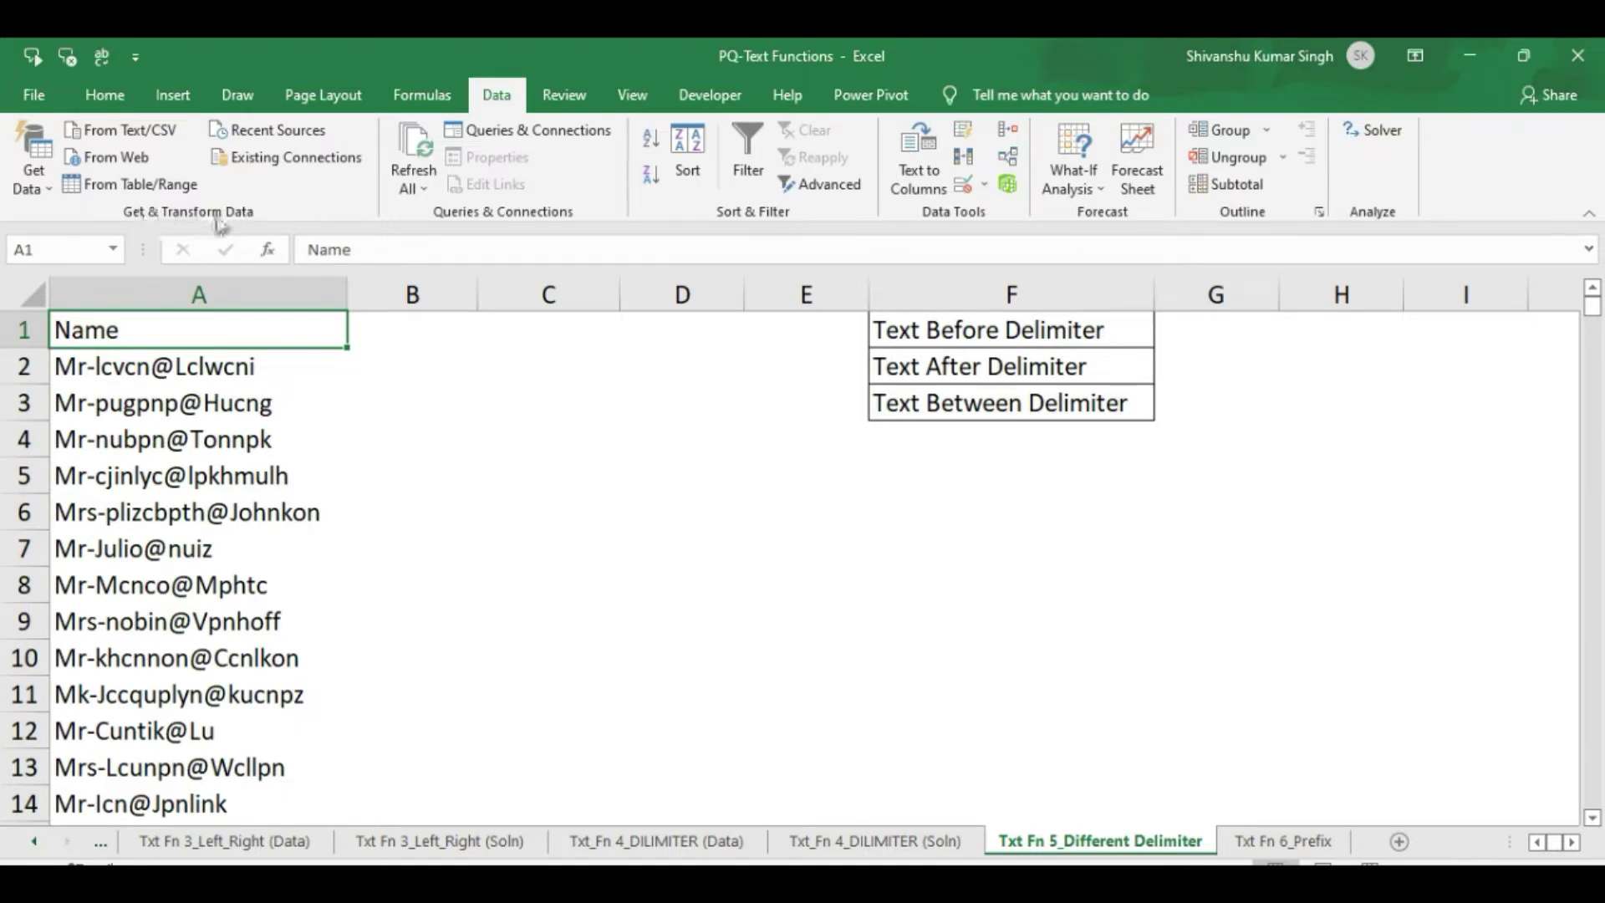
# Step: Create a table with headers from the Name list and load it into Power Query as Table28
pyautogui.click(48, 198)
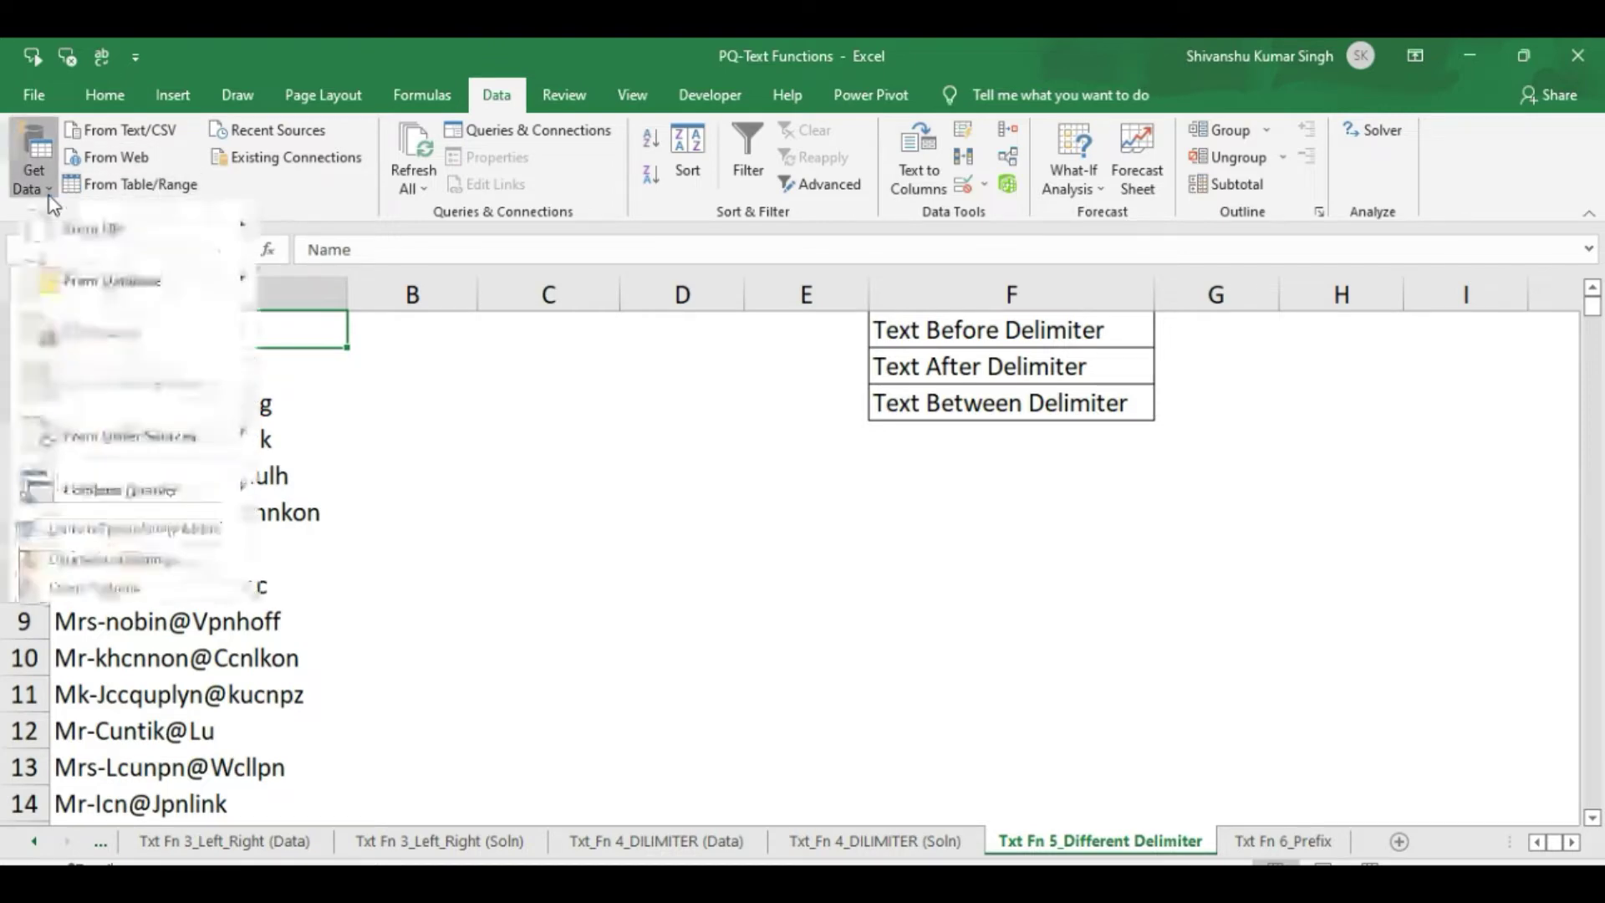
pyautogui.click(485, 418)
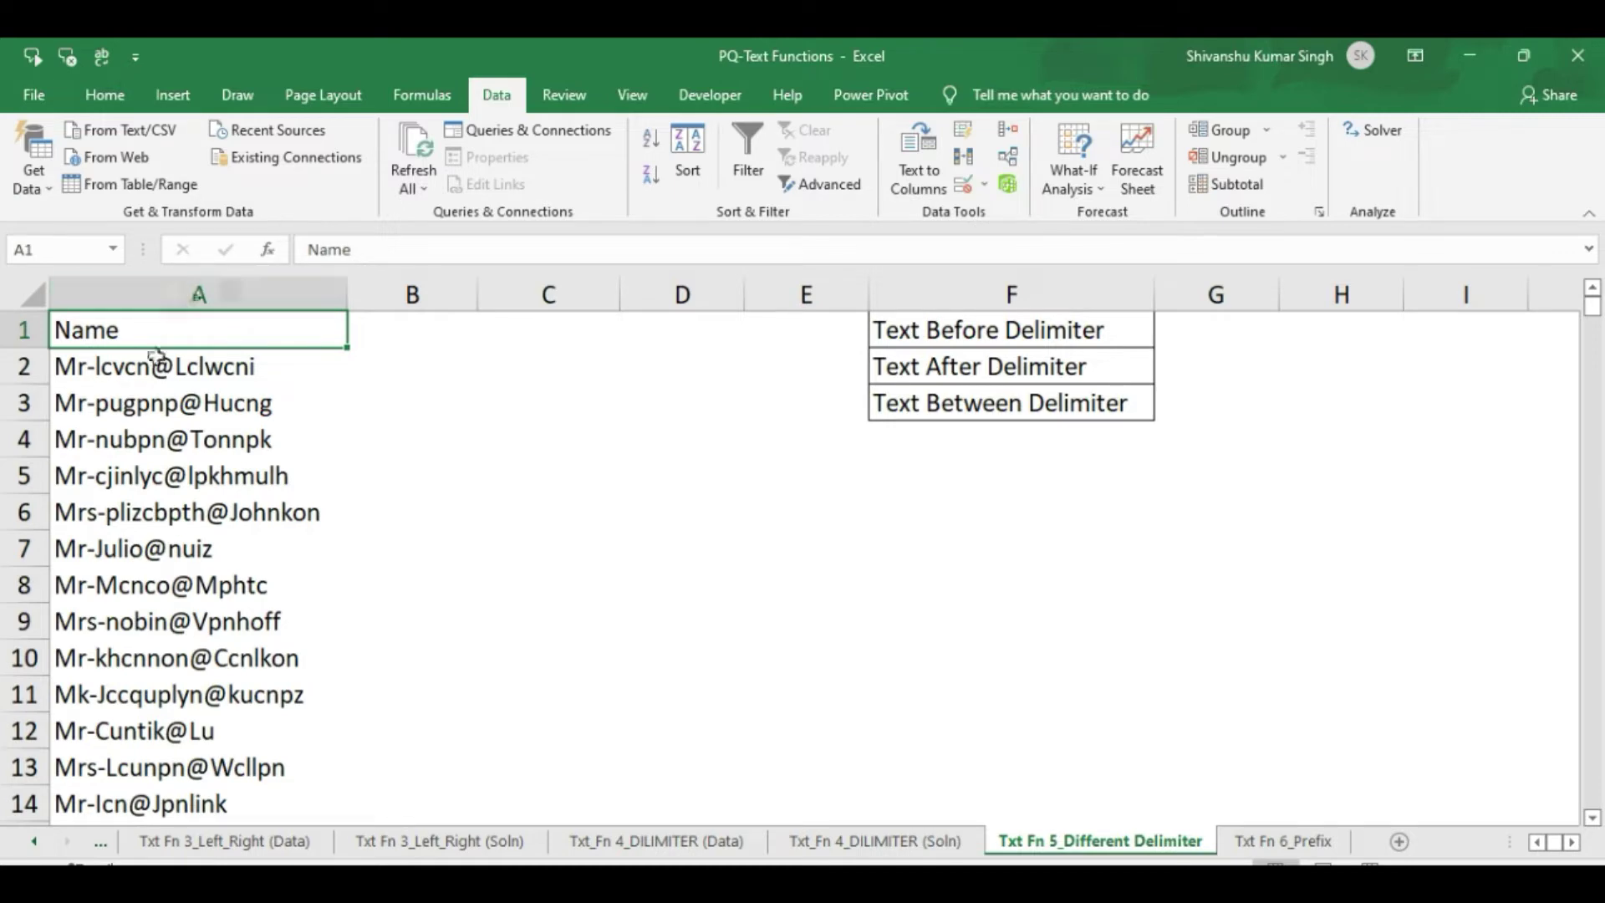
pyautogui.click(105, 189)
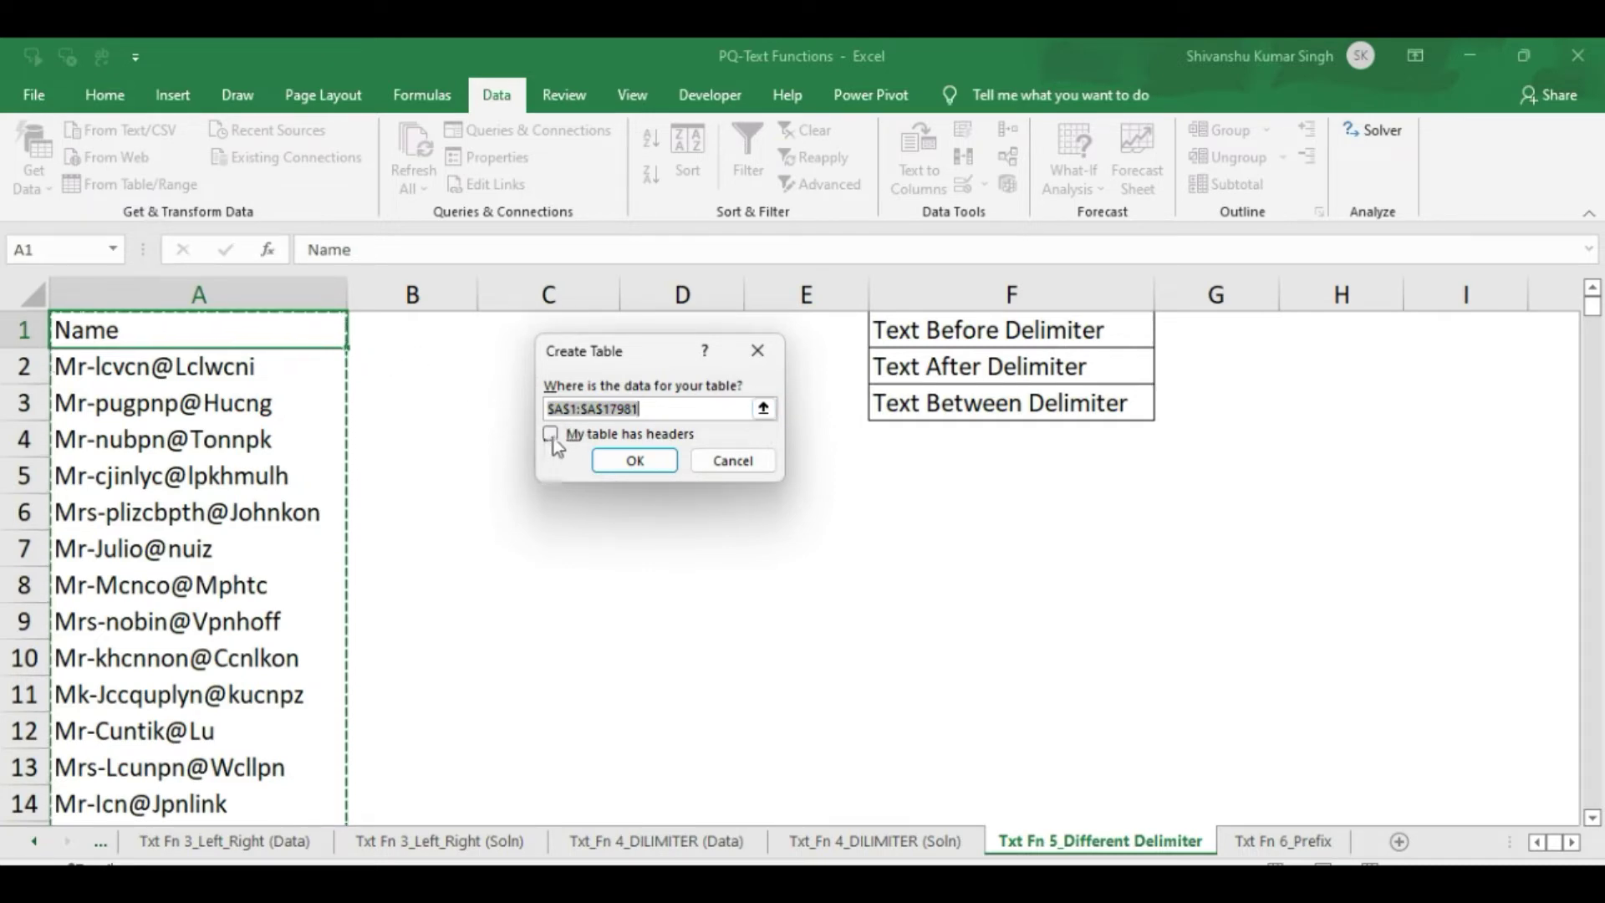
pyautogui.click(553, 436)
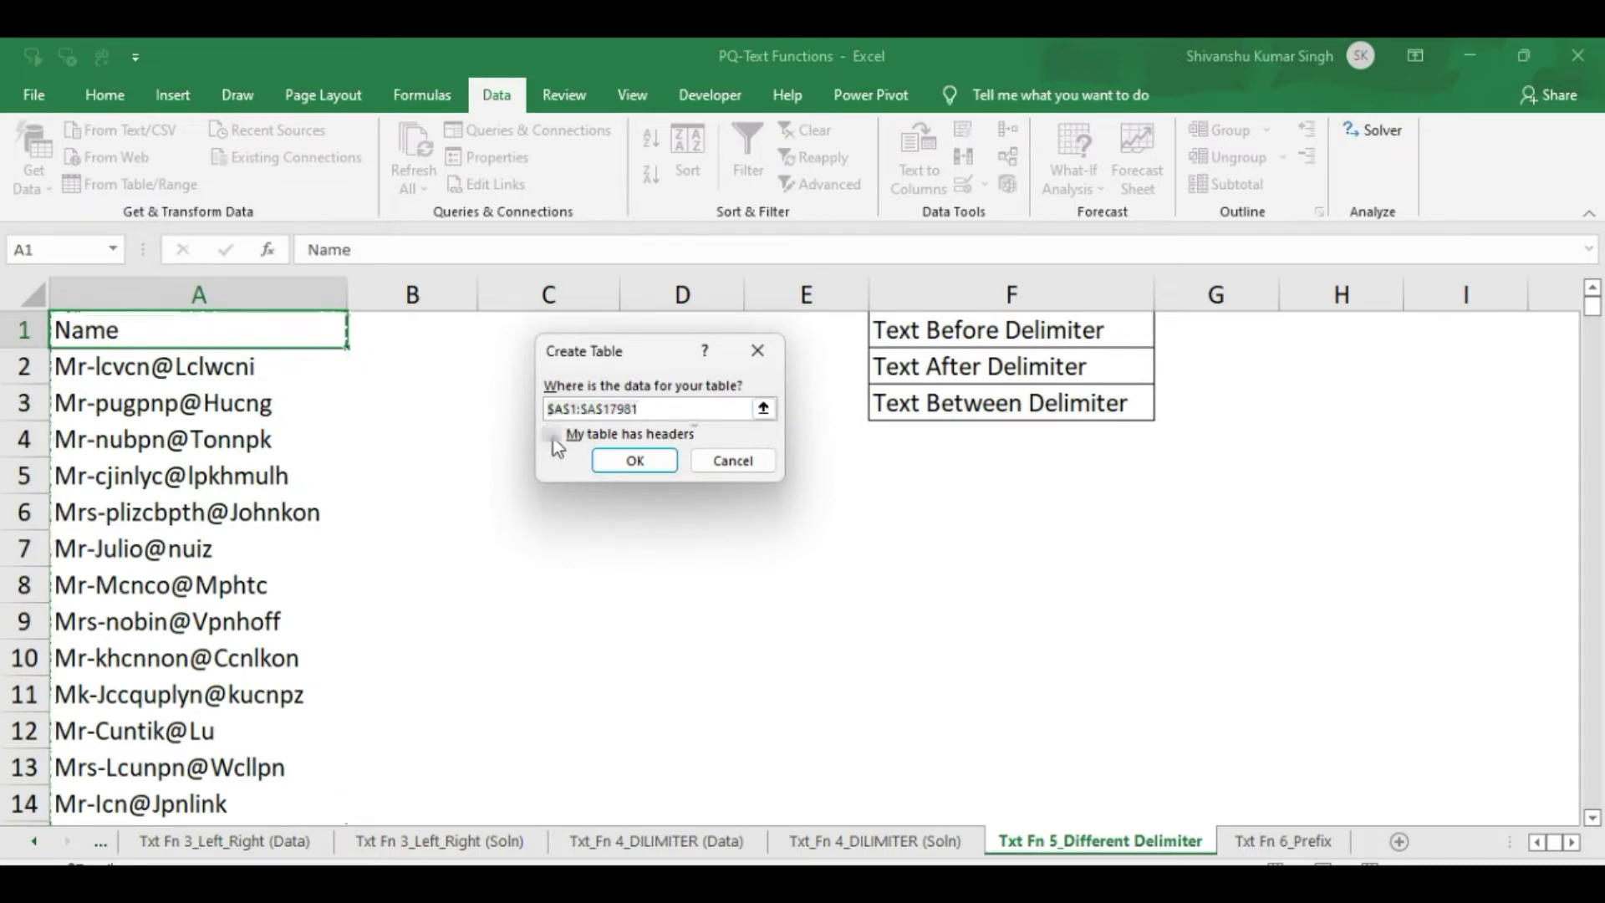
pyautogui.click(650, 458)
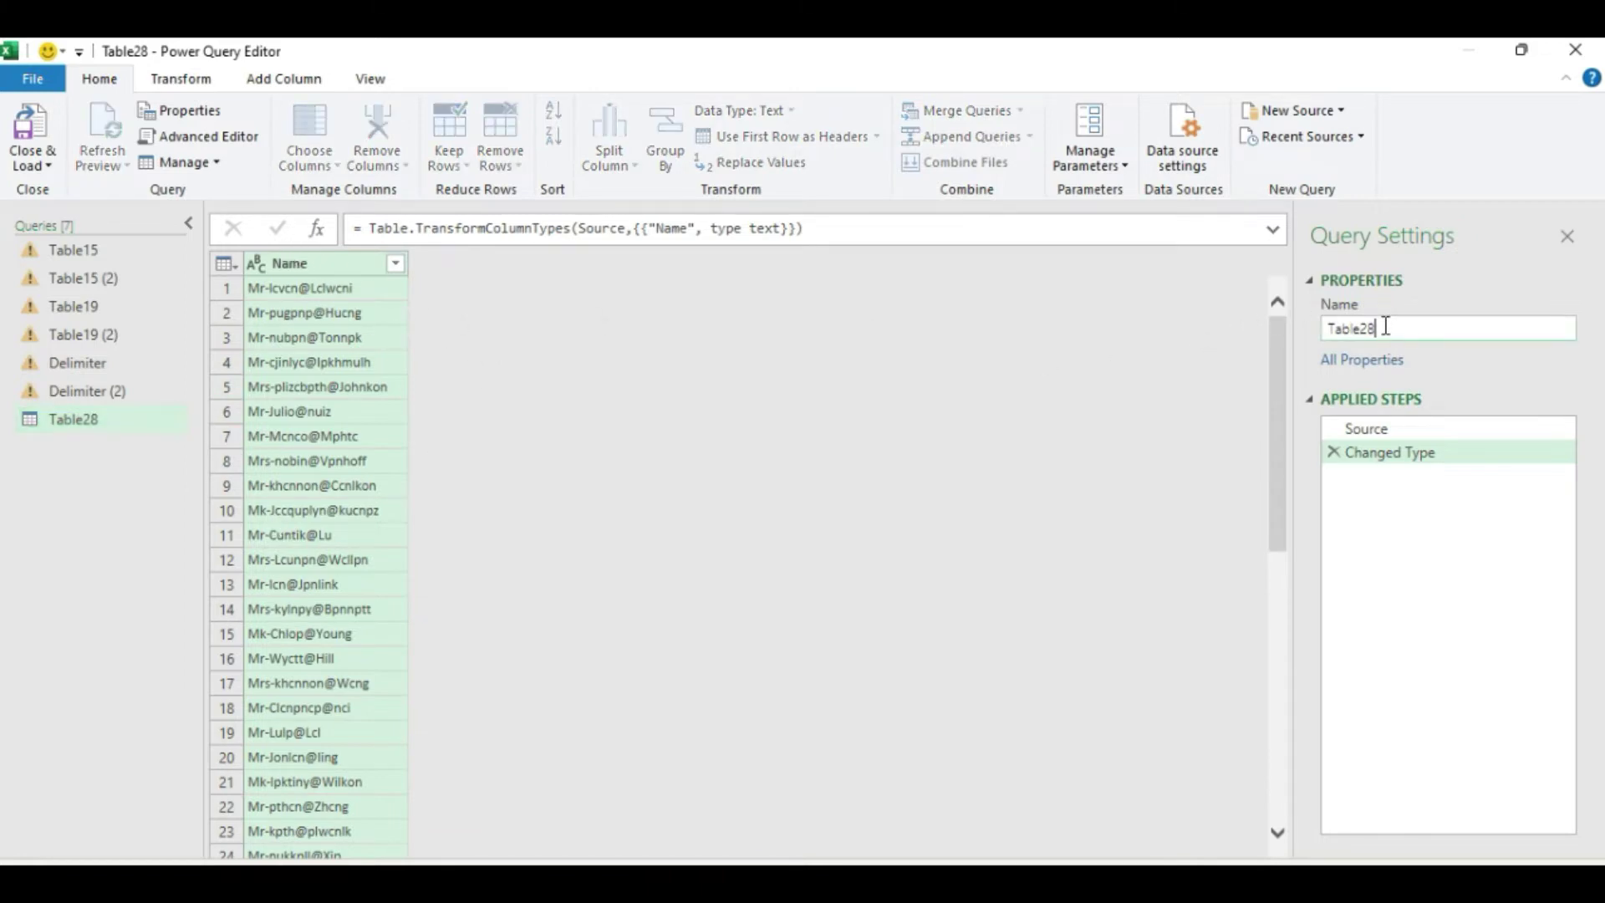
# Step: In Query Settings, change the query name from Table28 to 'Delimiter different'
pyautogui.moveTo(1385, 328); pyautogui.dragTo(1288, 335)
pyautogui.write('De')
pyautogui.write('lle')
pyautogui.press('BackSpace')
pyautogui.write('elimiter')
pyautogui.write(' diffe')
pyautogui.write('rent')
pyautogui.press('Return')
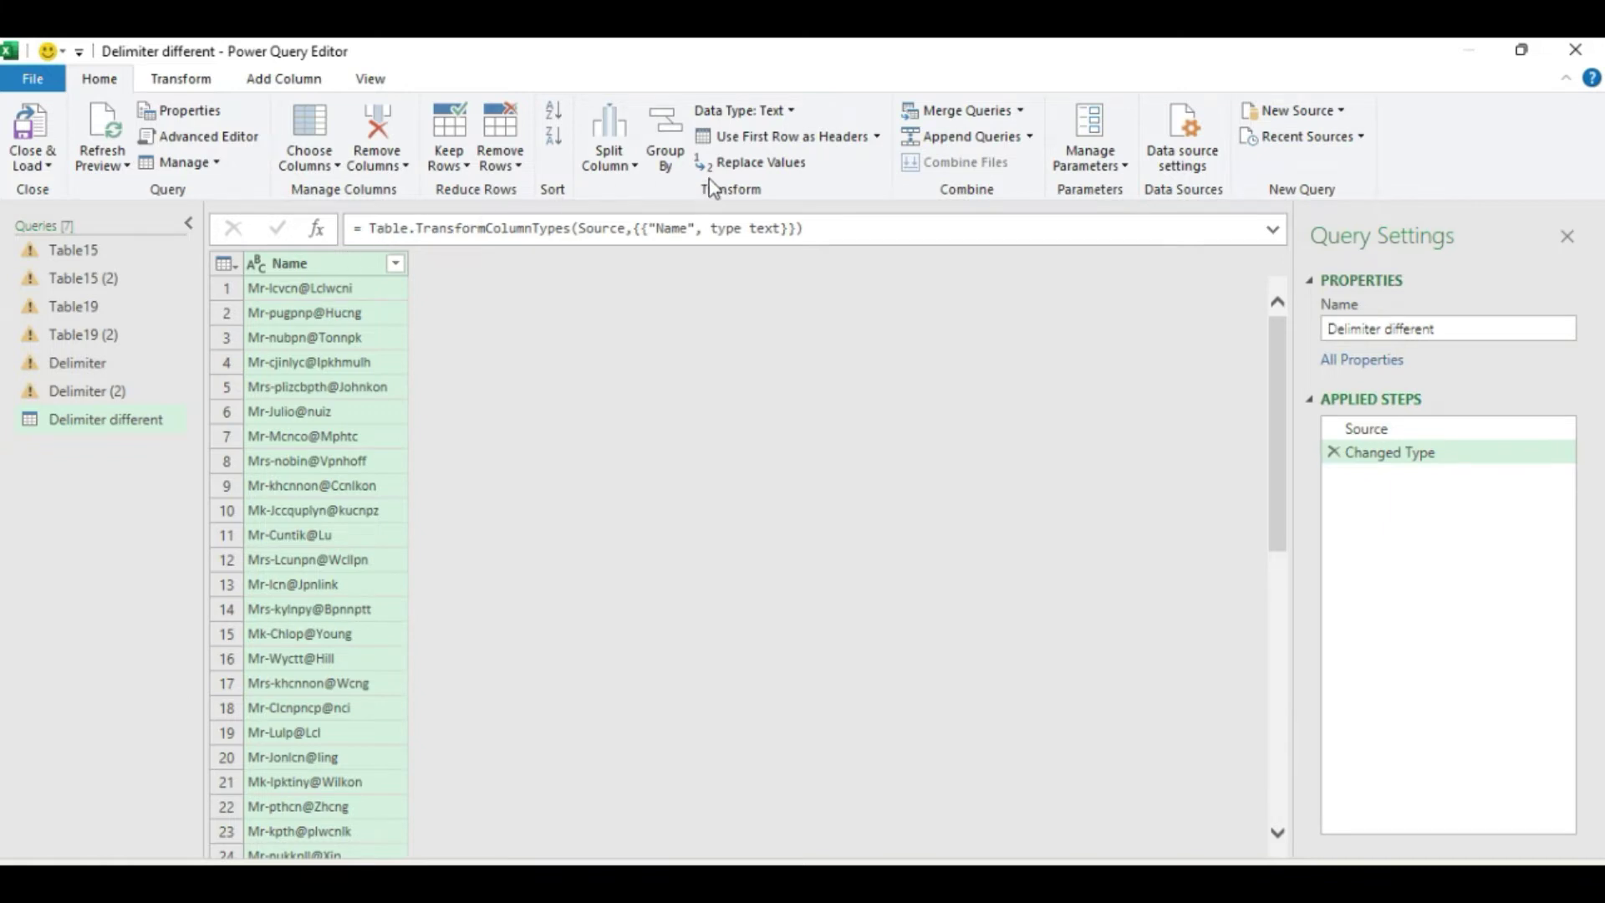
pyautogui.click(177, 79)
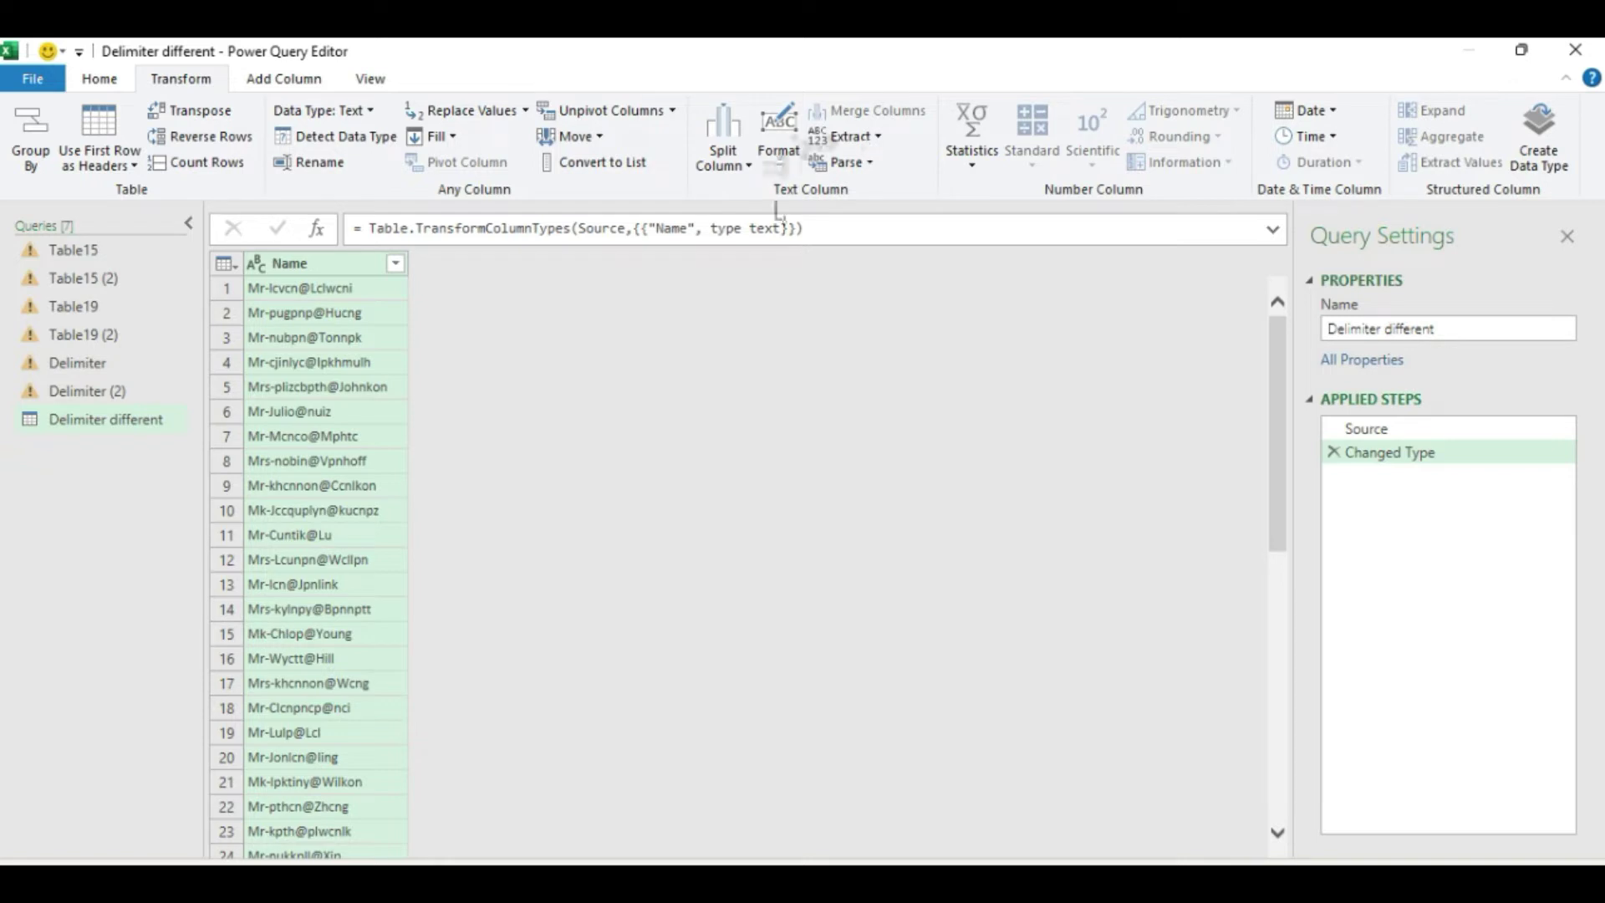
pyautogui.click(878, 138)
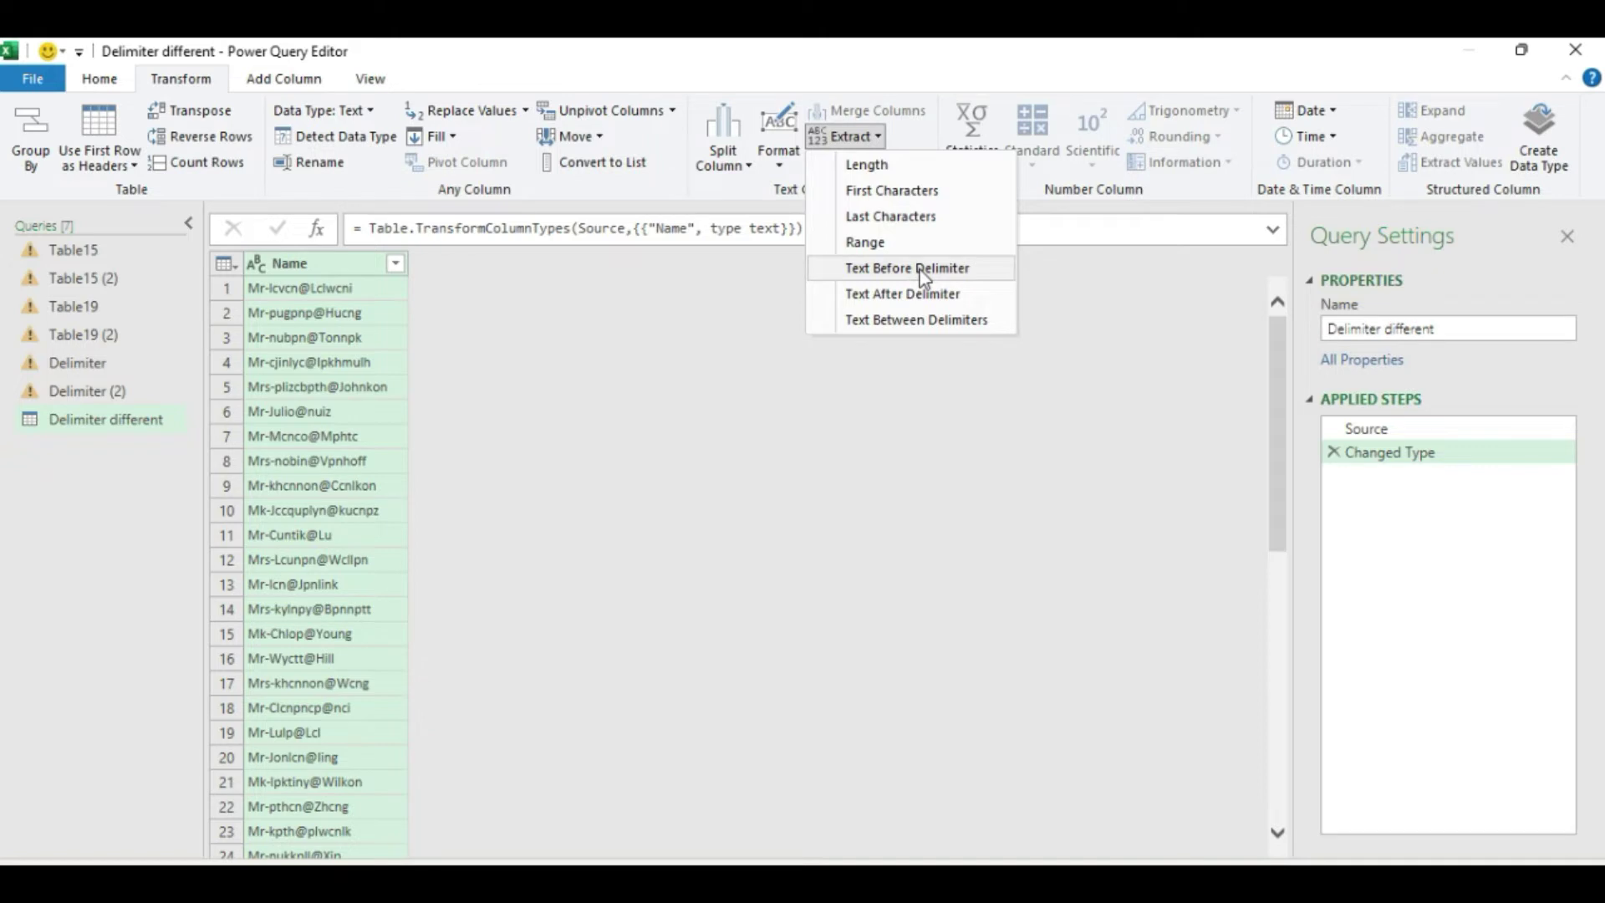
pyautogui.click(920, 269)
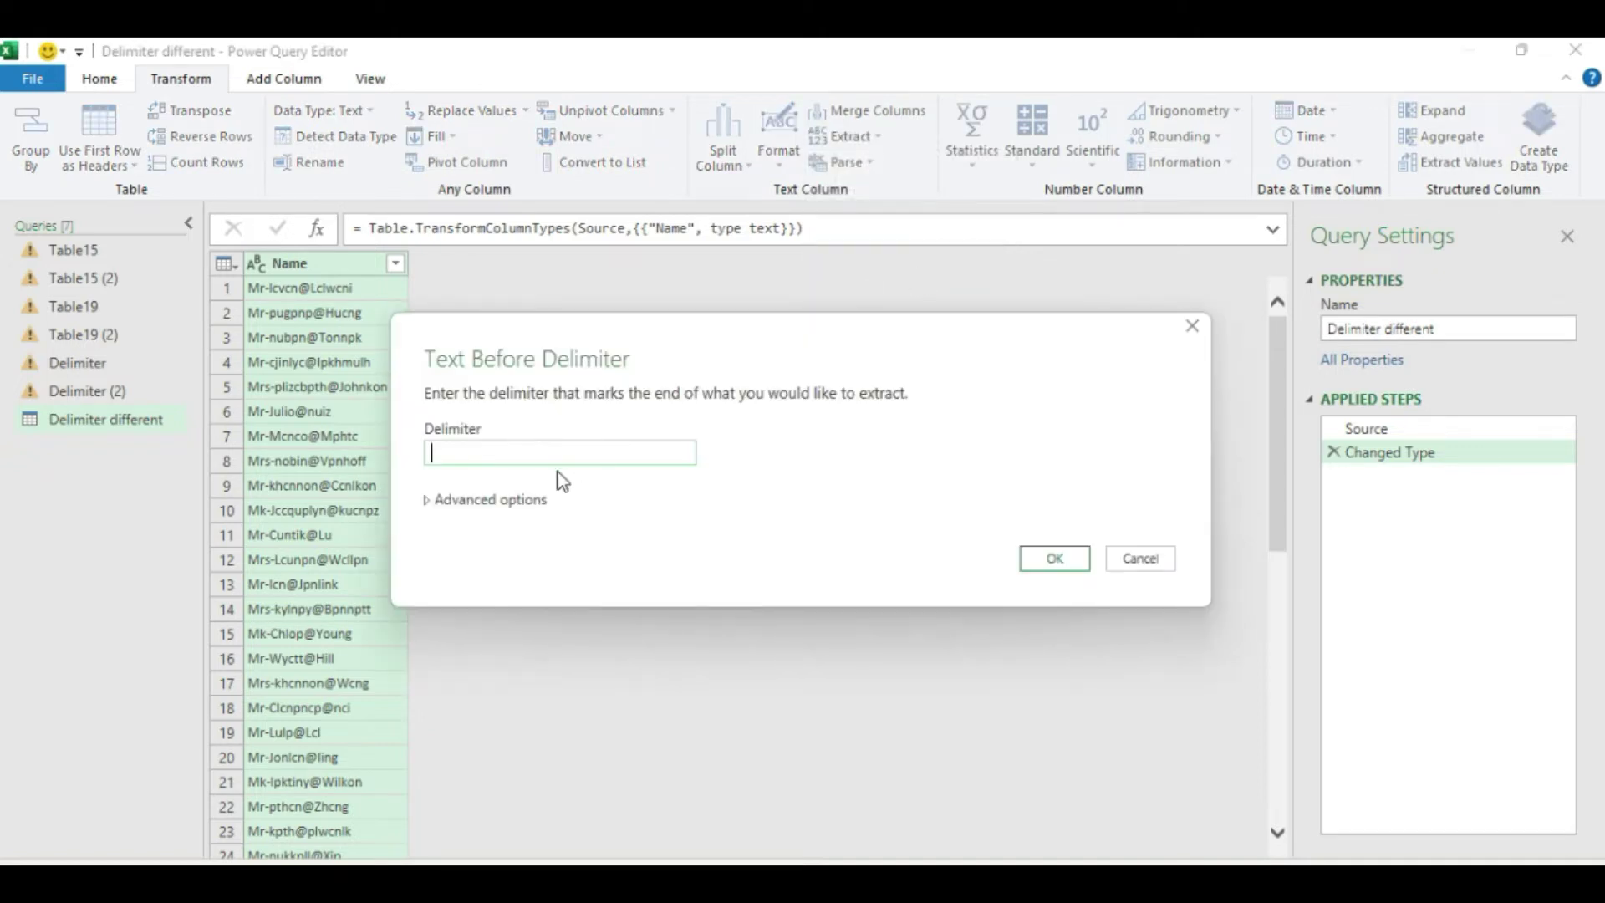
pyautogui.write('-')
pyautogui.click(1062, 559)
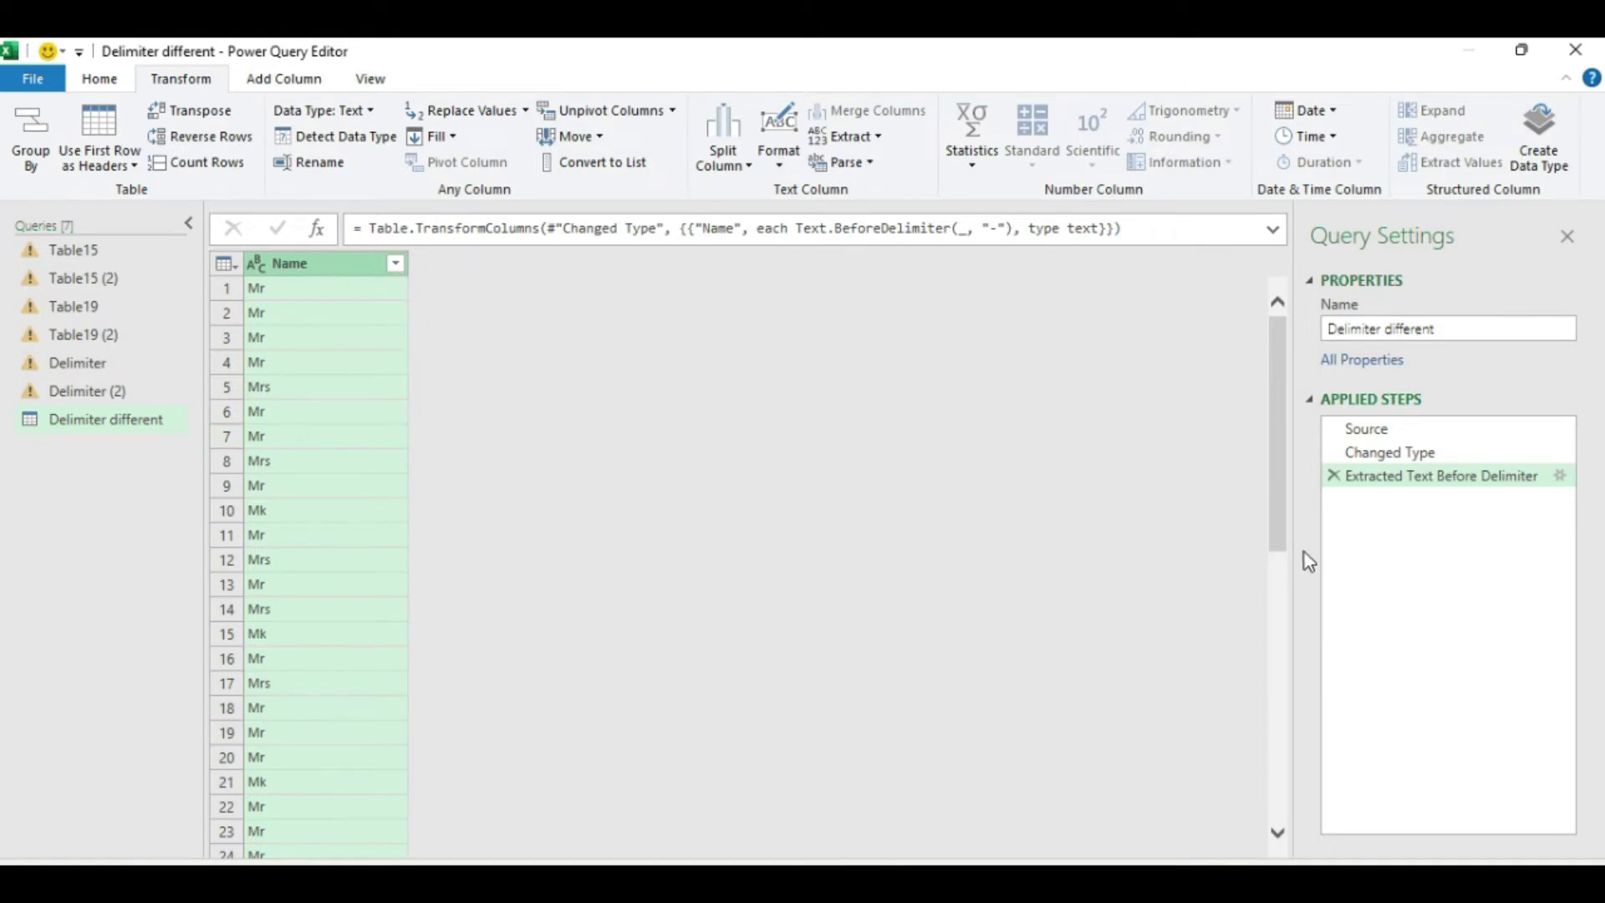
pyautogui.click(1333, 476)
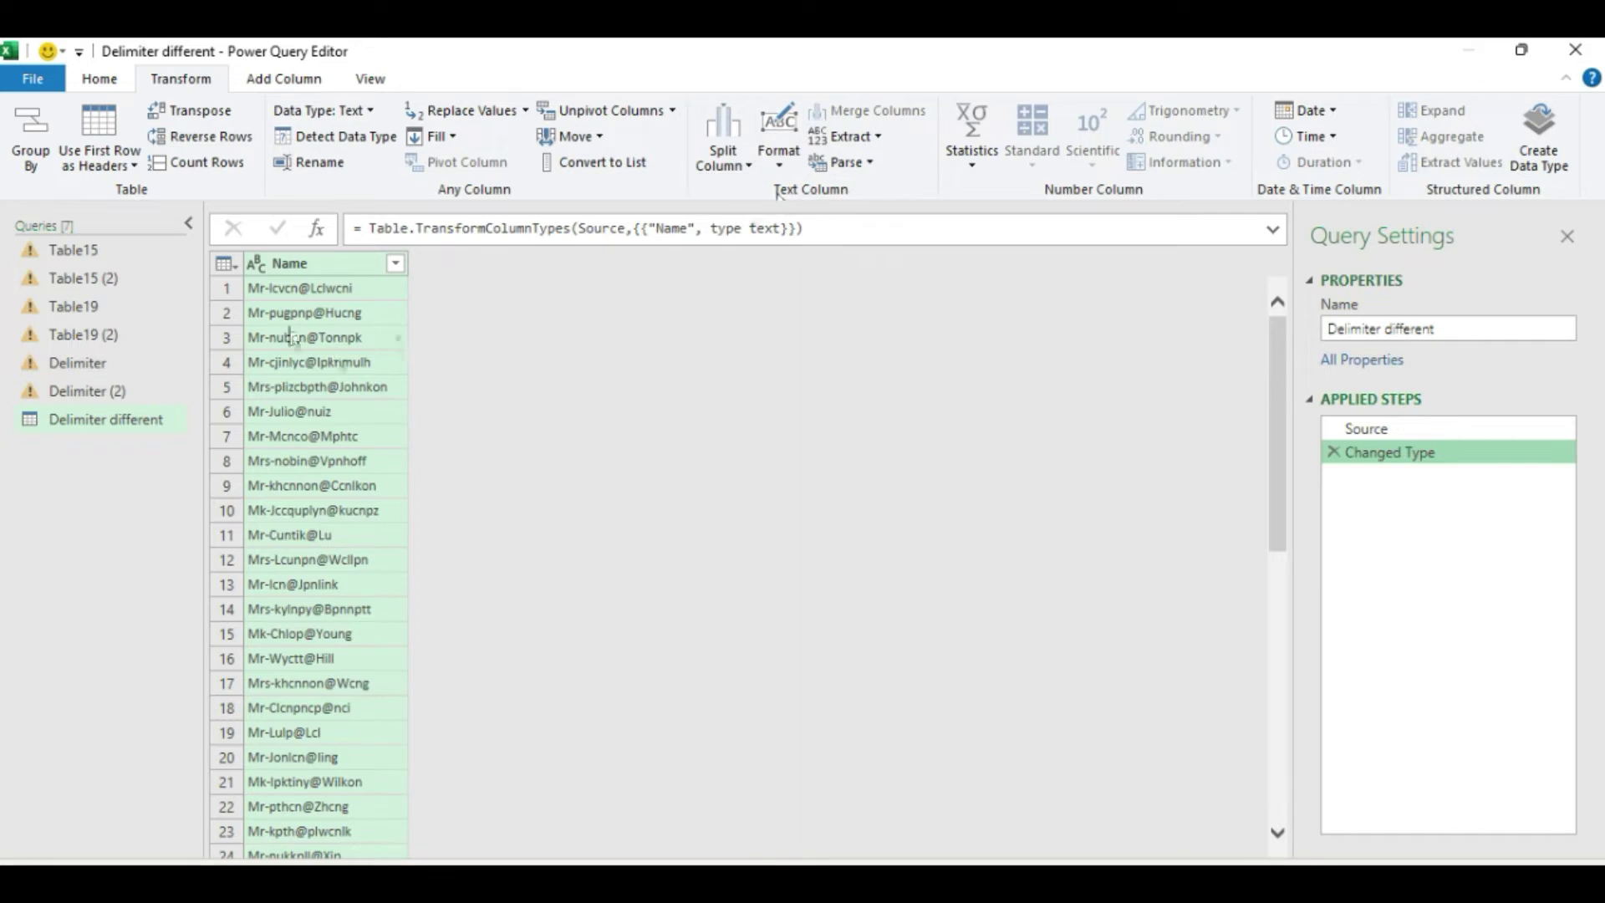
pyautogui.click(285, 79)
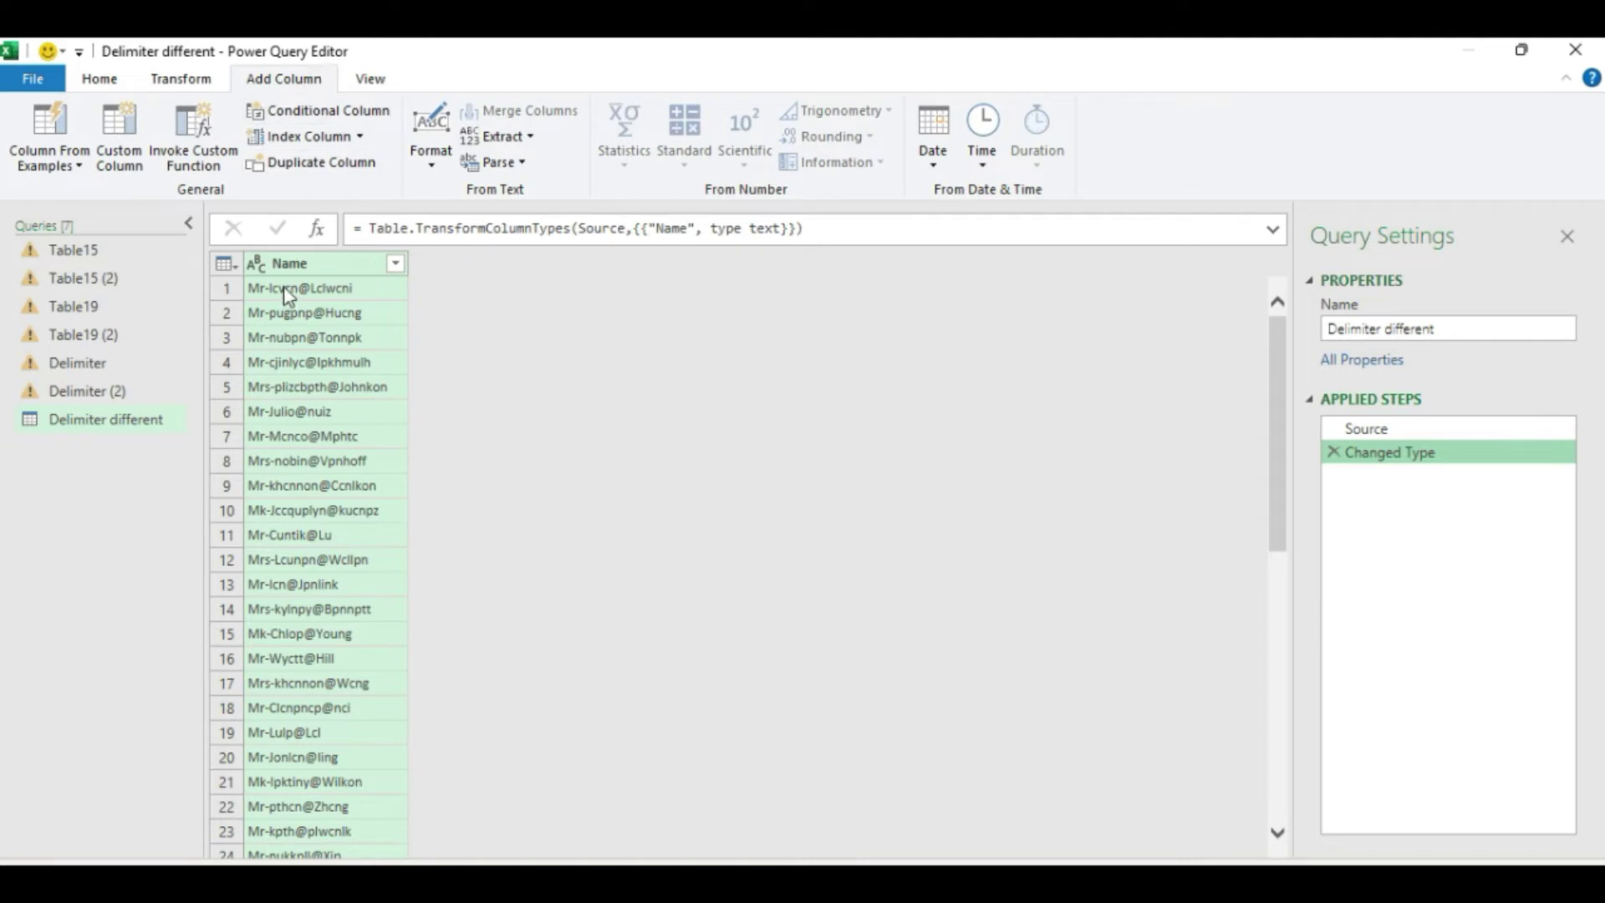
# Step: Add a Text Before Delimiter column using '-' to extract each prefix (Mr, Mrs, Mk)
pyautogui.click(534, 134)
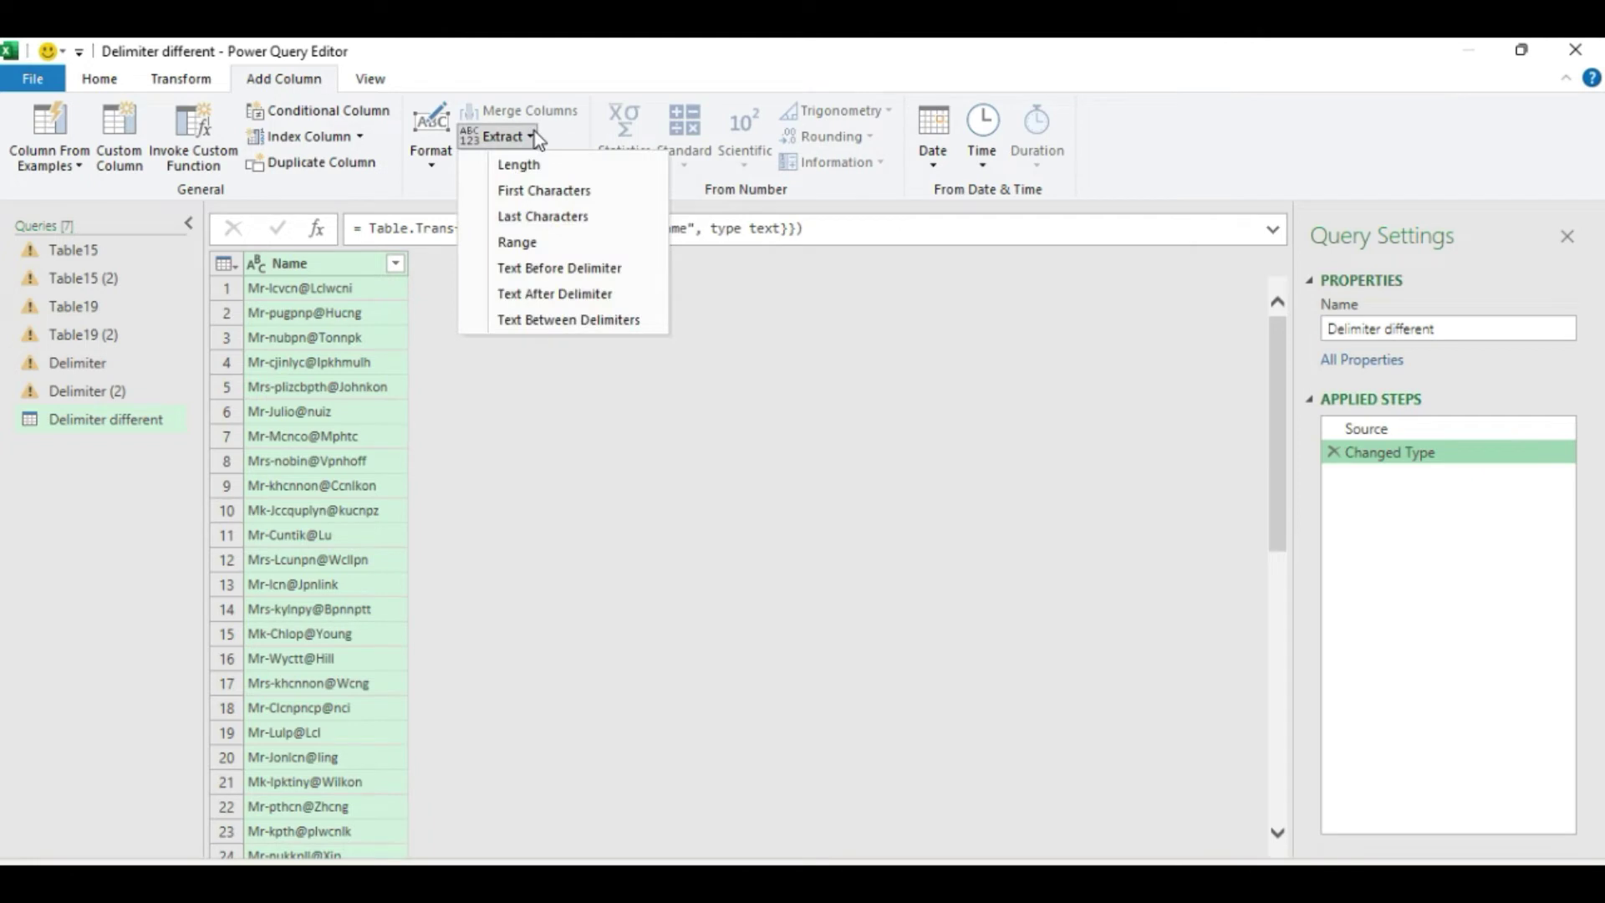
pyautogui.click(570, 269)
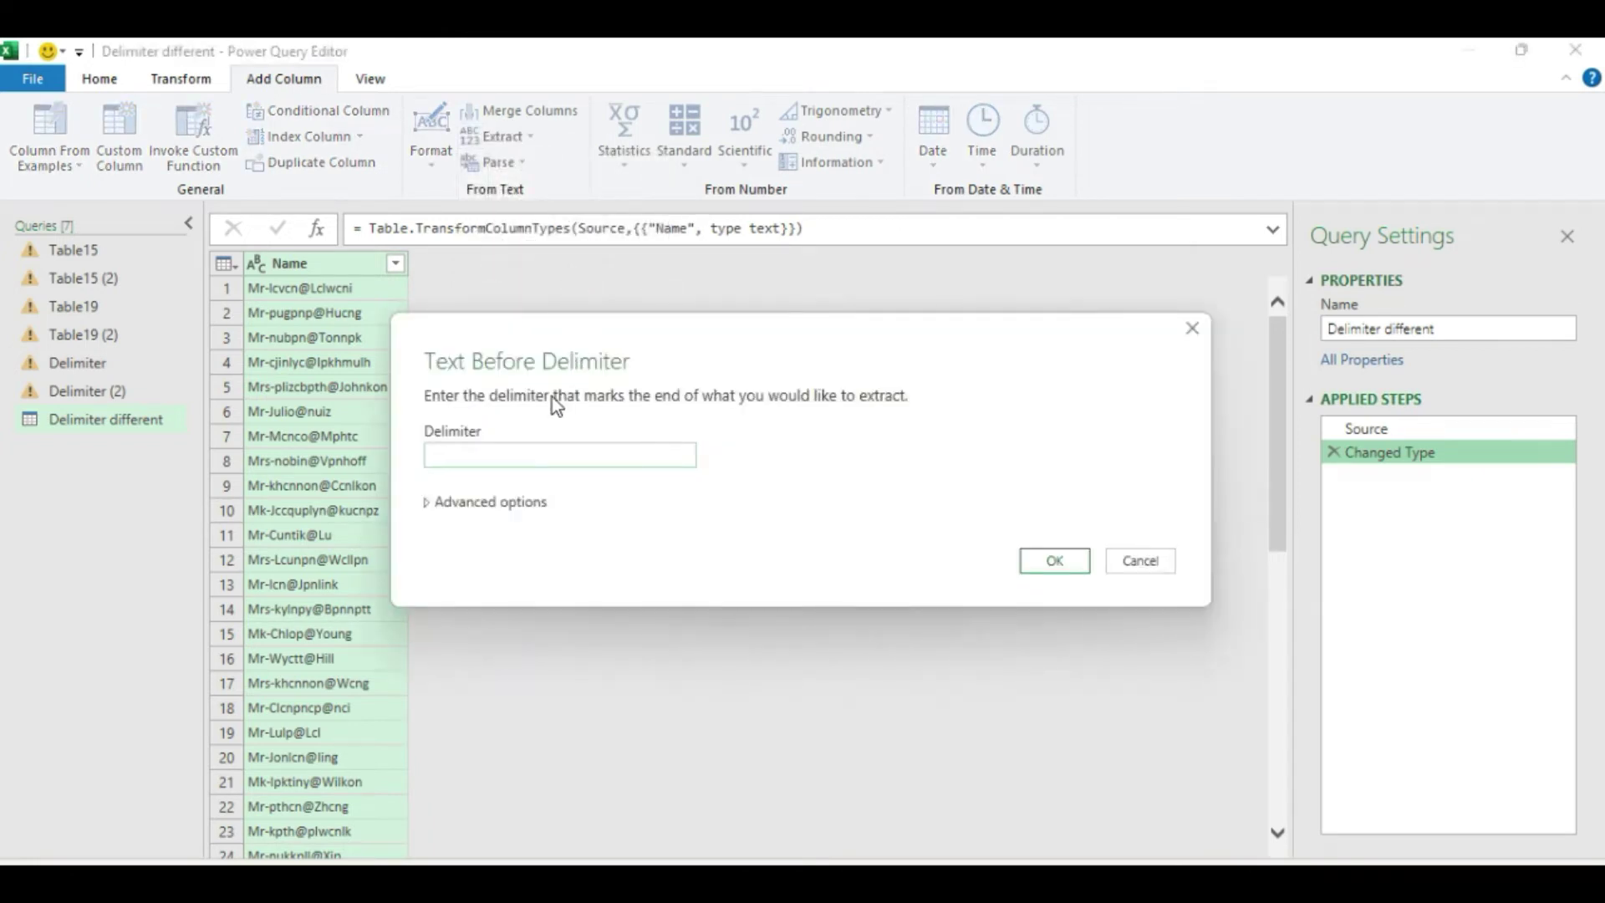
pyautogui.write('-')
pyautogui.click(1048, 561)
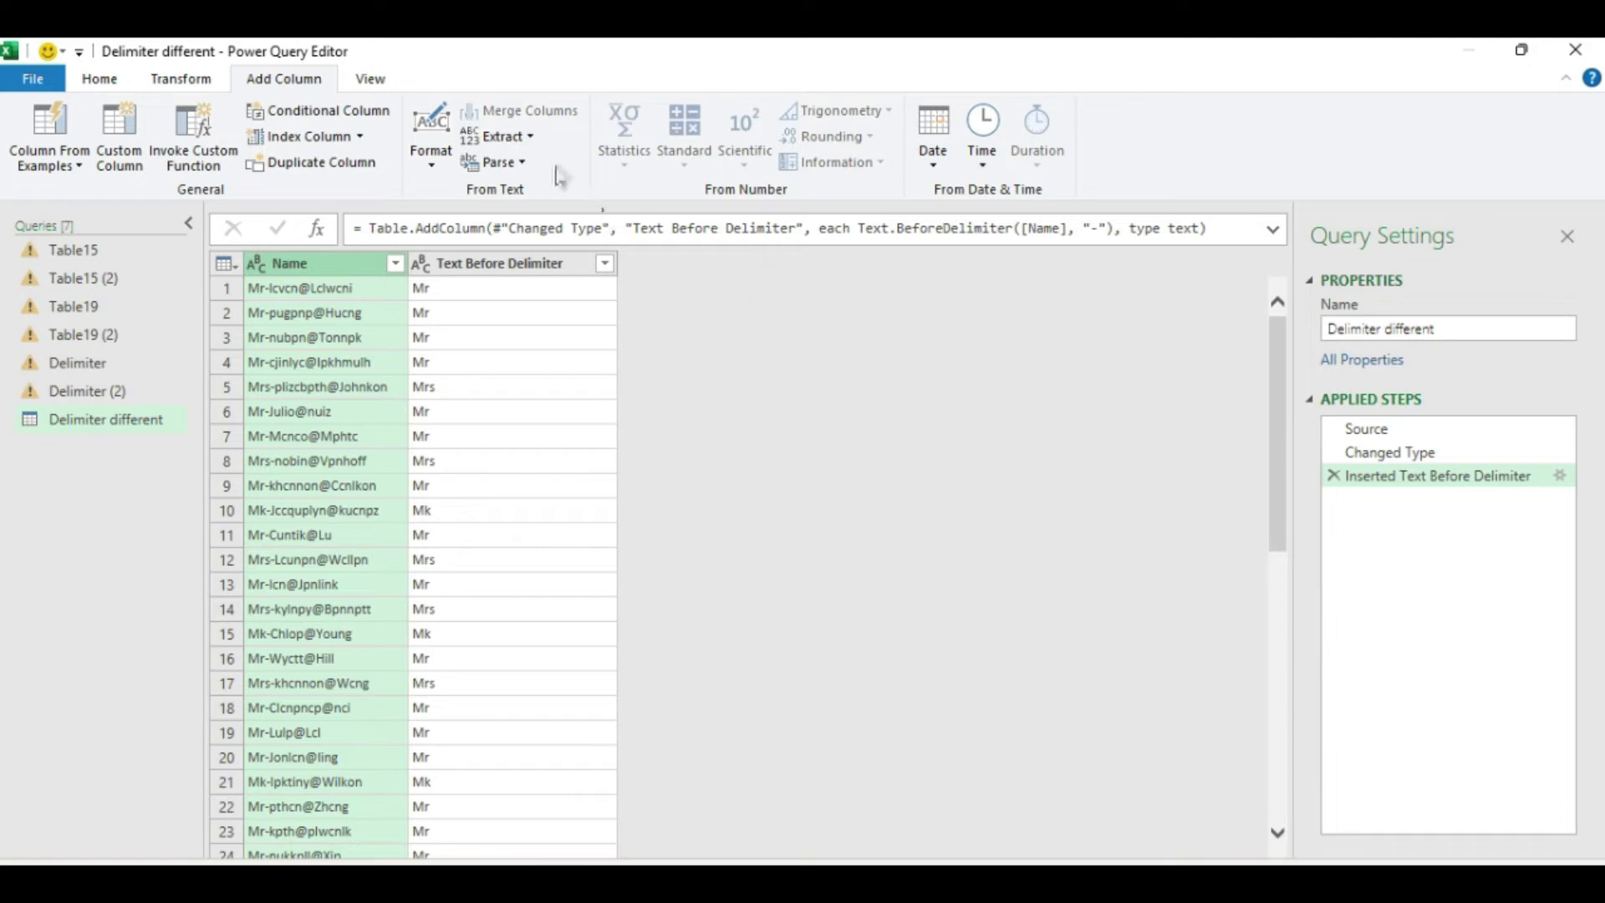
pyautogui.click(532, 137)
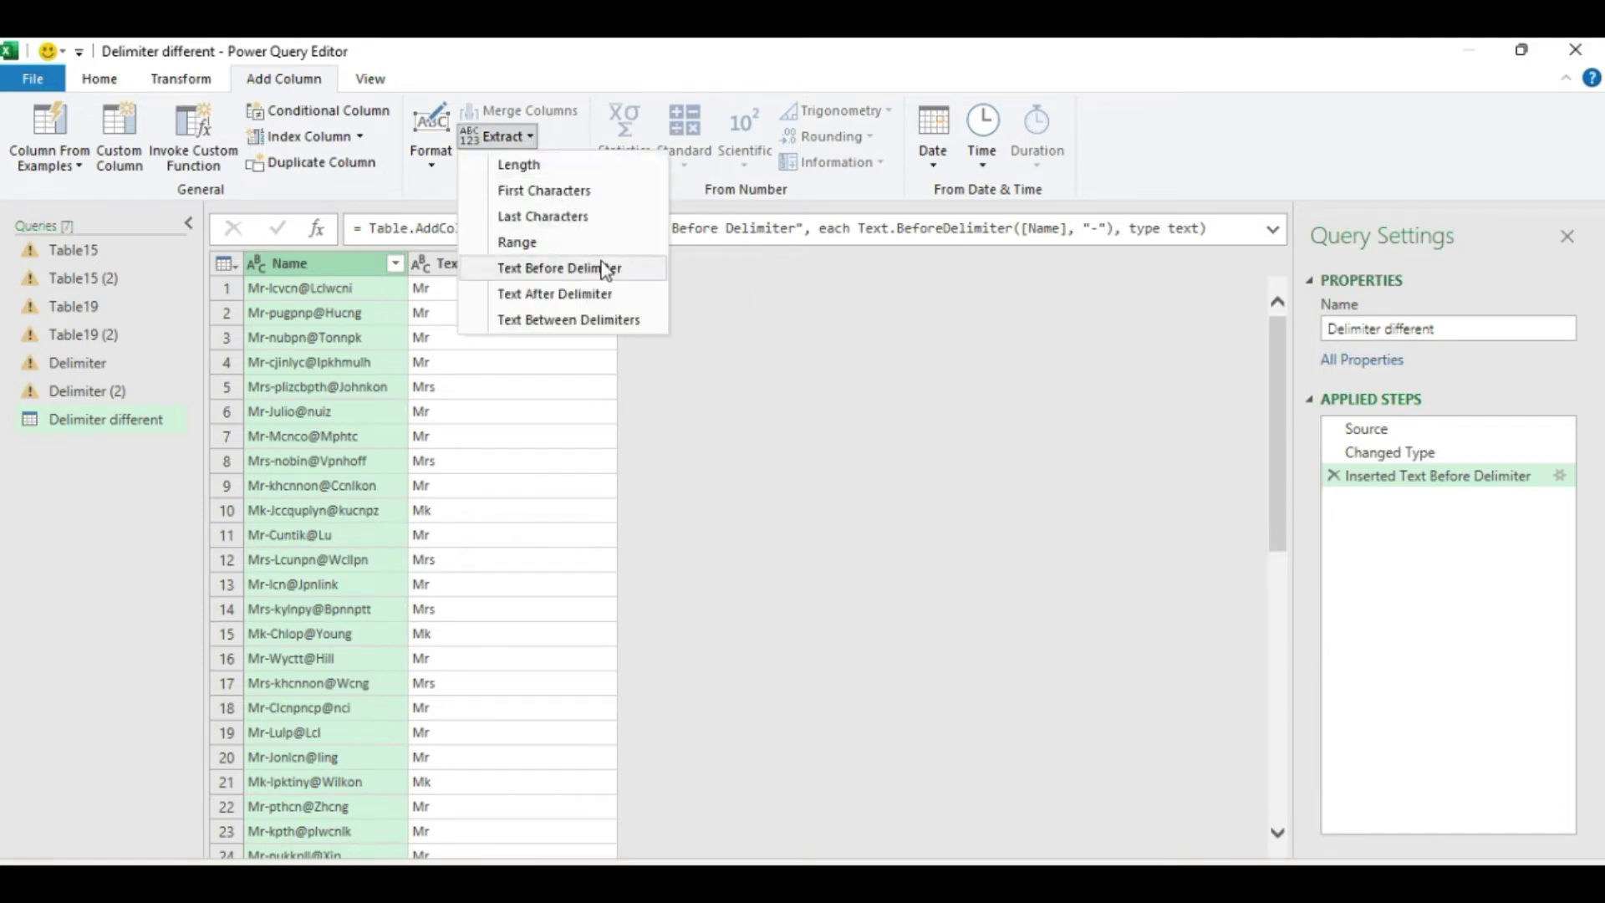
# Step: Extract each entry's text after the '@' delimiter into a new Text After Delimiter column
pyautogui.click(598, 298)
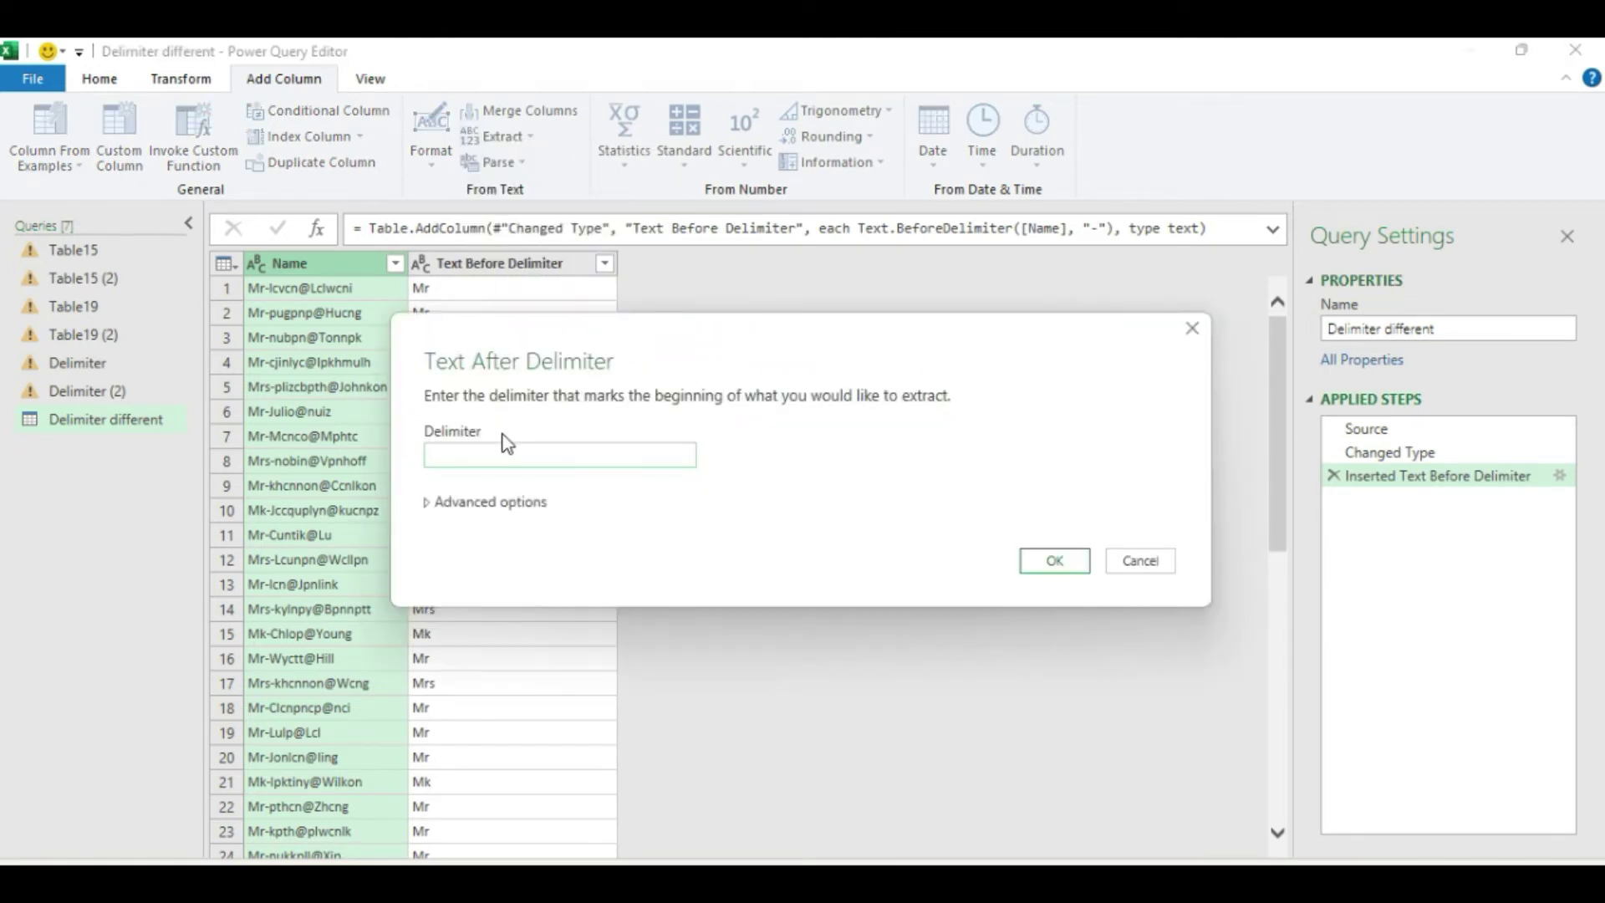
pyautogui.write('@')
pyautogui.moveTo(637, 356); pyautogui.dragTo(790, 338)
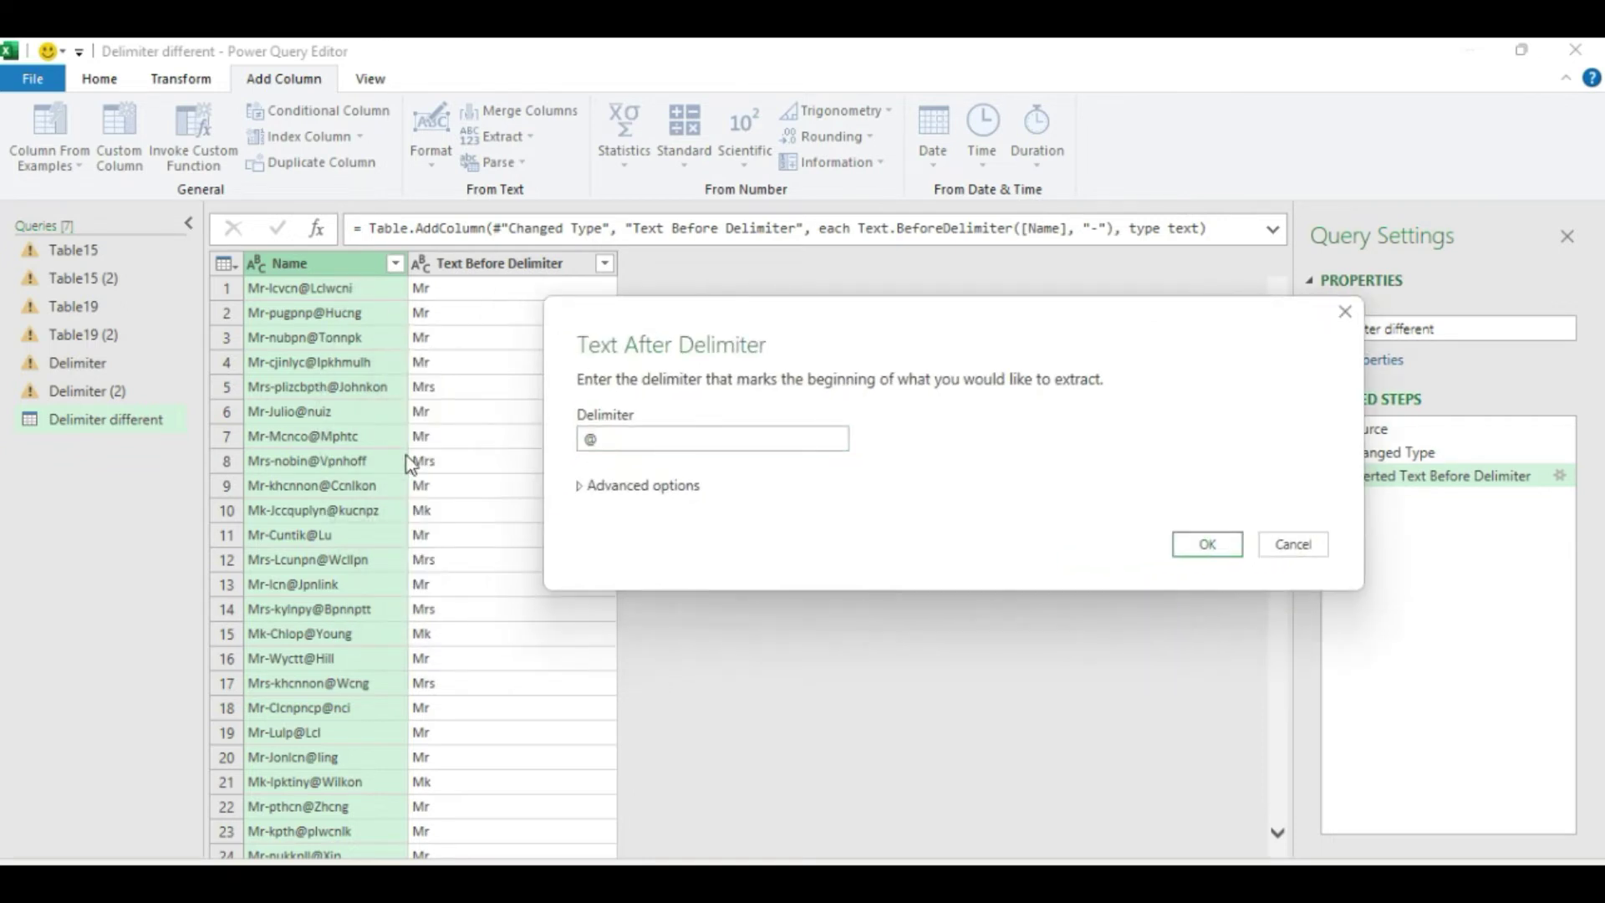
pyautogui.click(1208, 544)
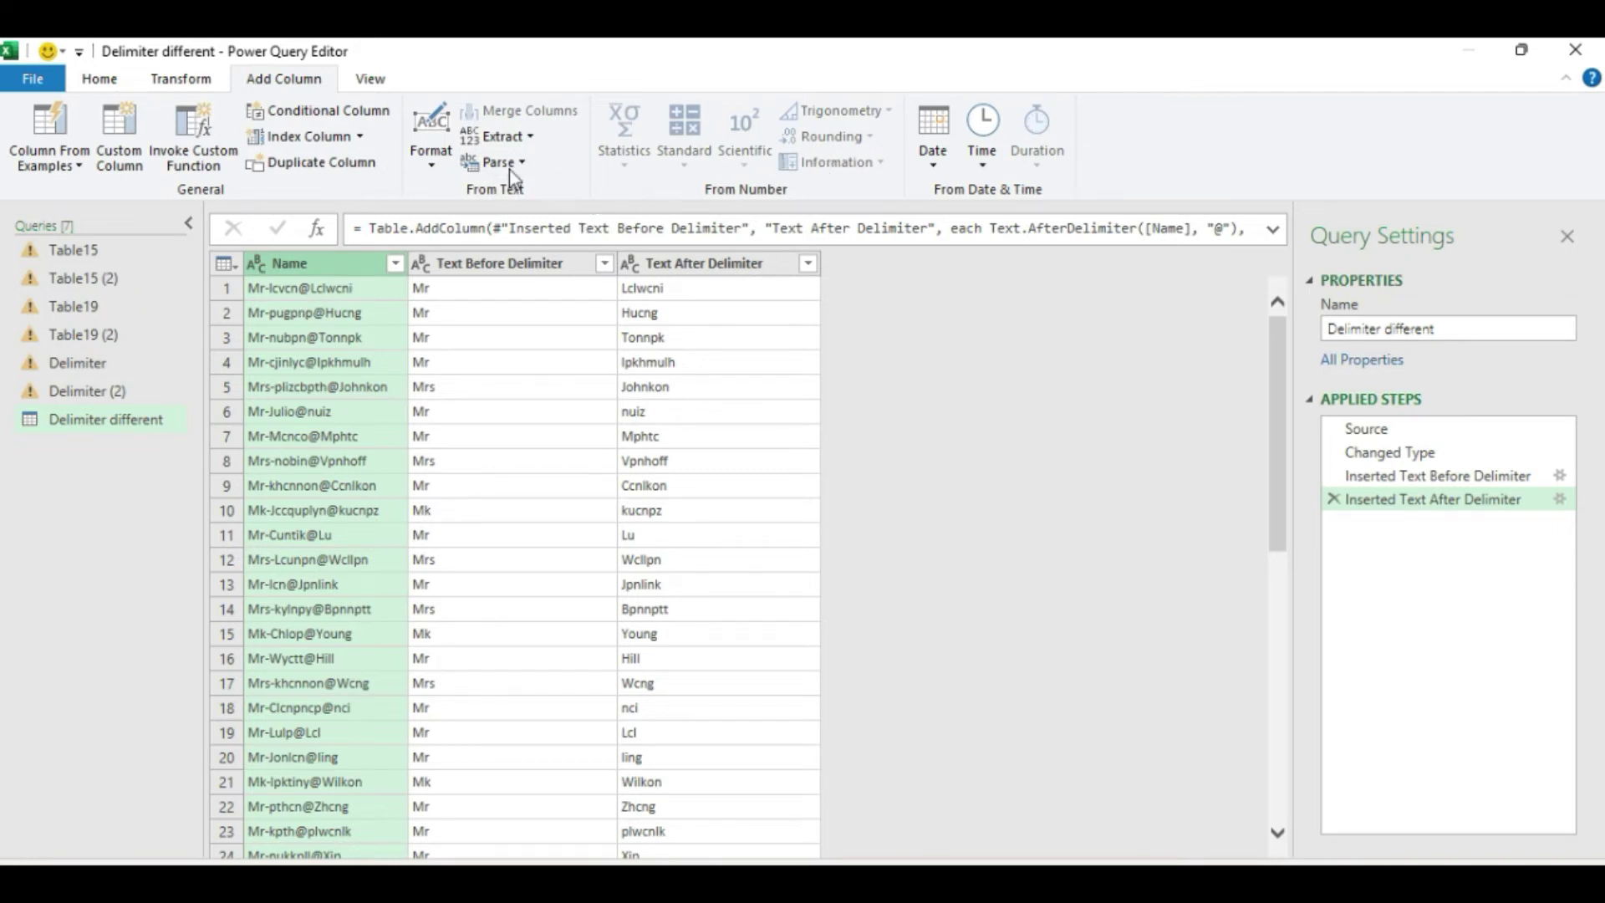
pyautogui.click(531, 136)
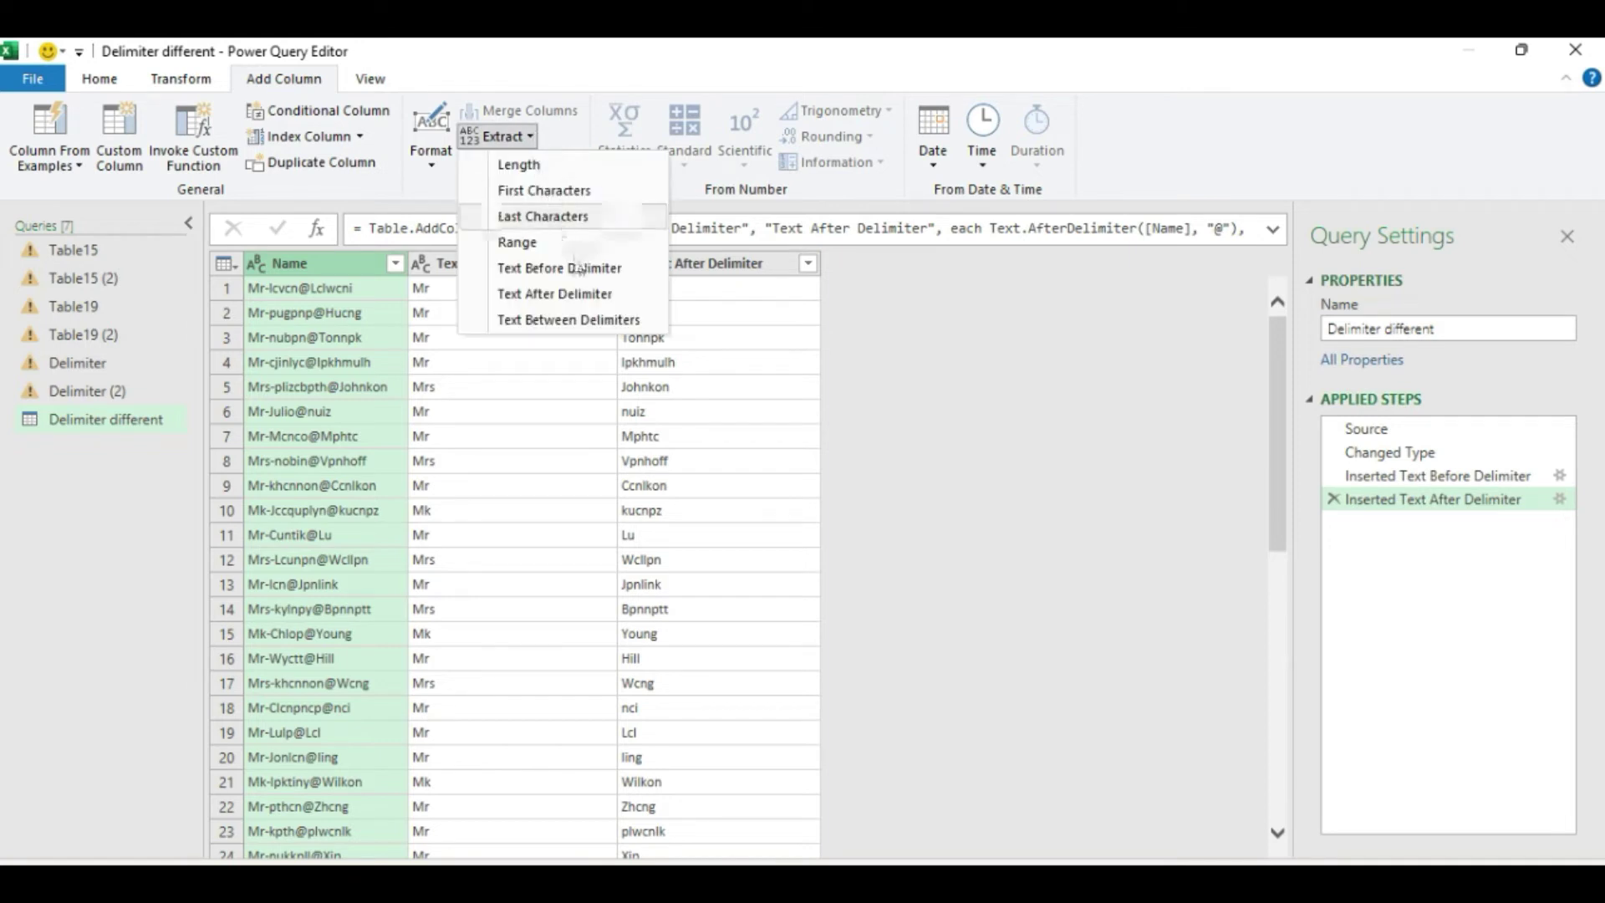
# Step: Add a Text Between Delimiters column with start delimiter '-' and end delimiter '@'
pyautogui.click(598, 322)
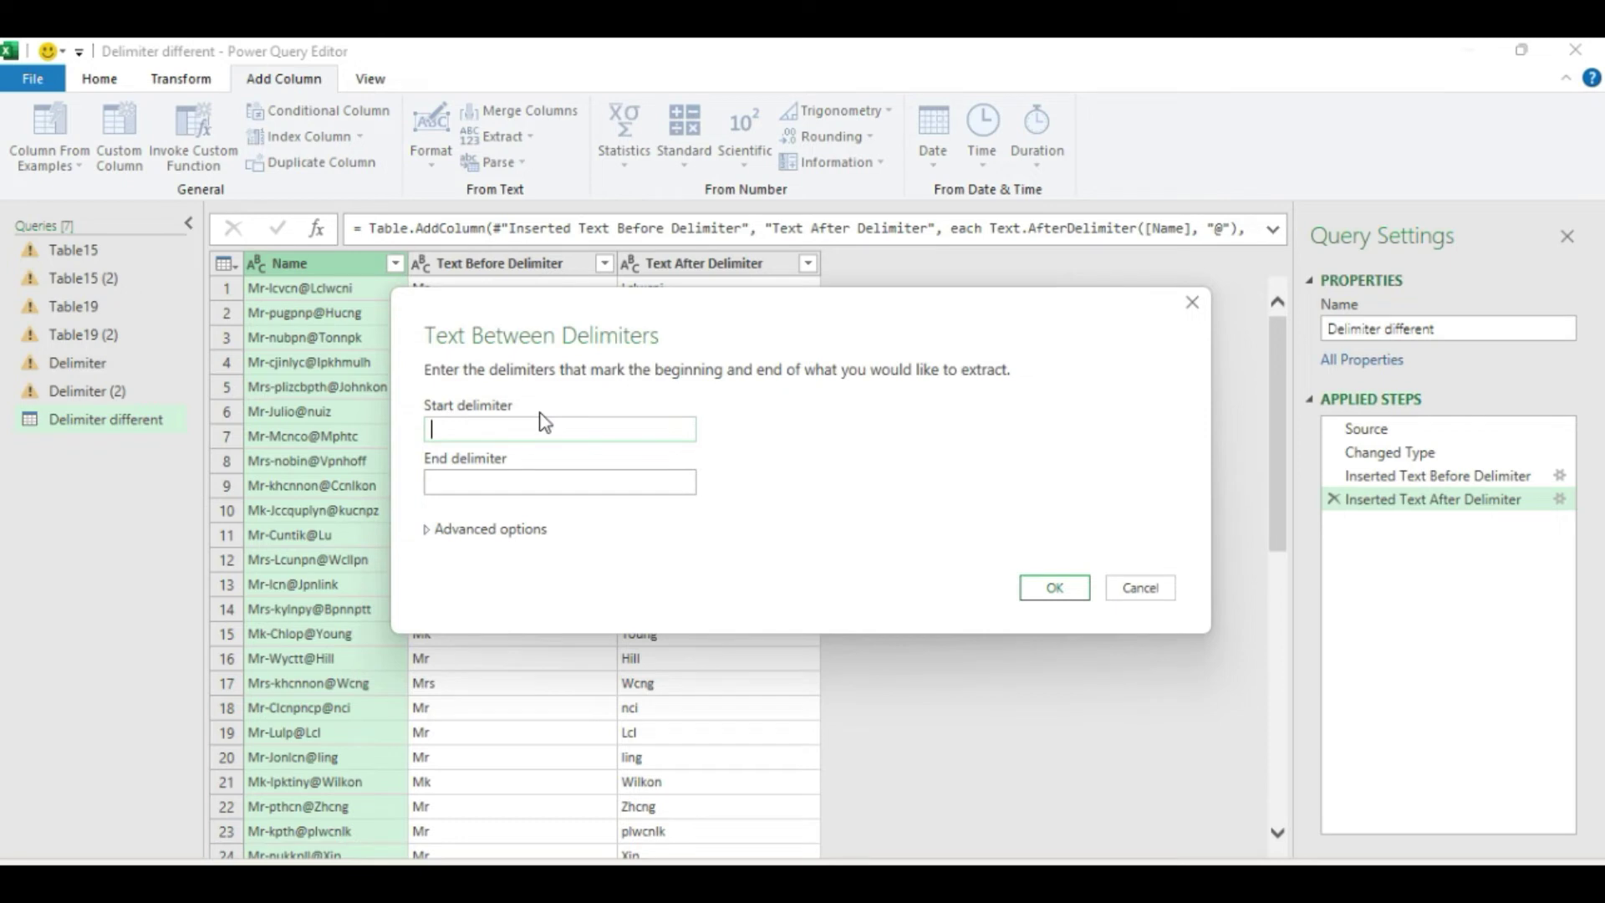
pyautogui.write('-')
pyautogui.click(467, 482)
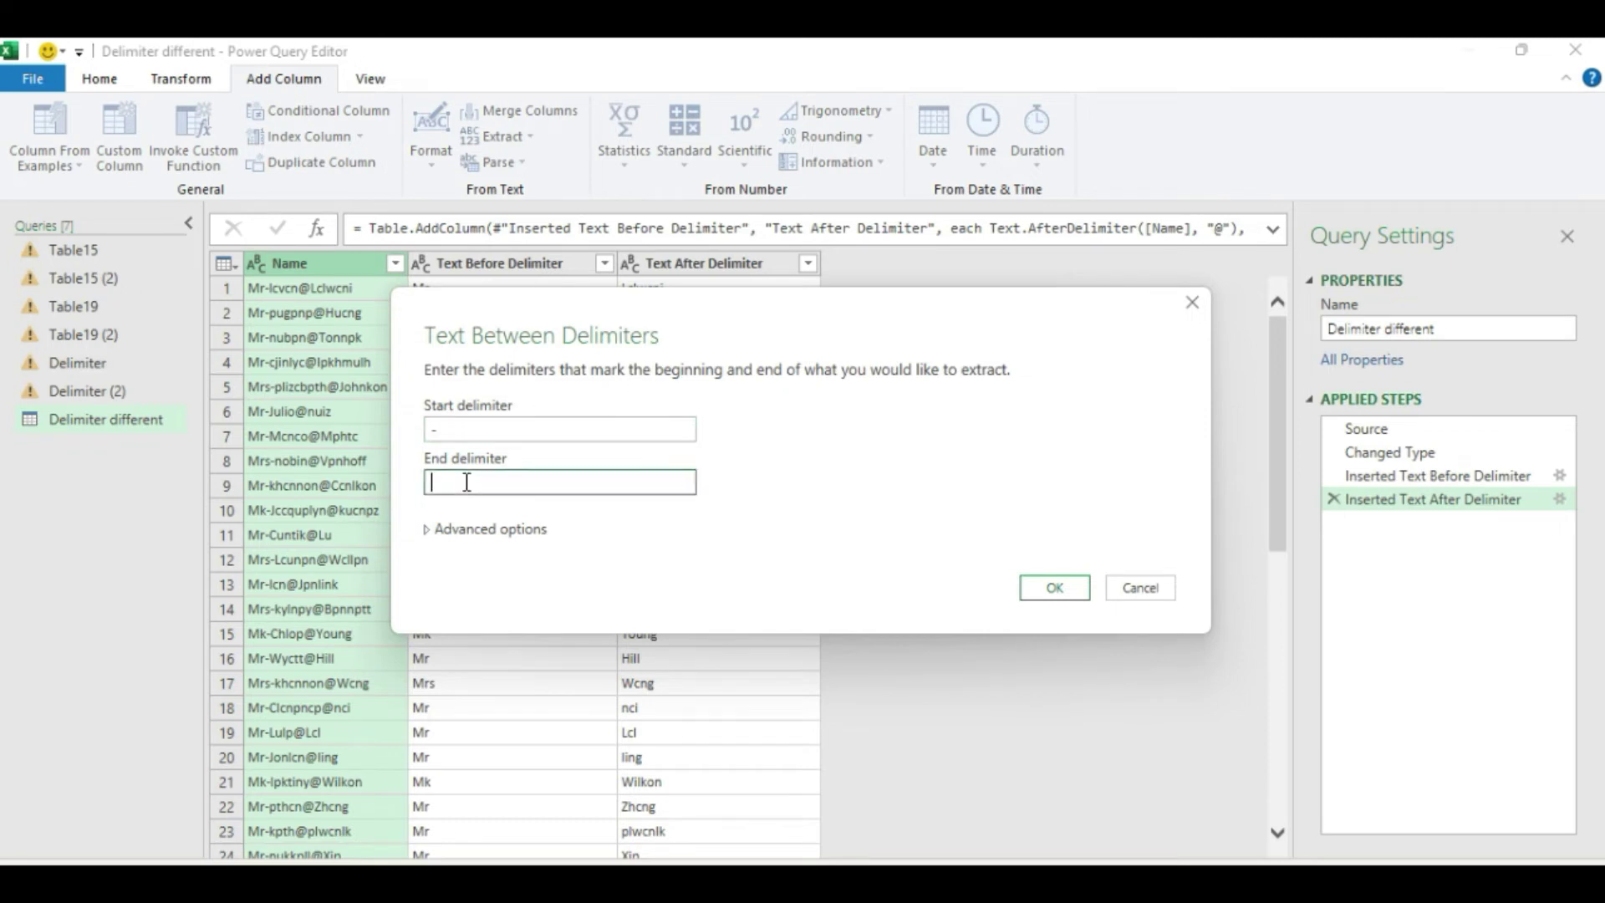
pyautogui.write('@')
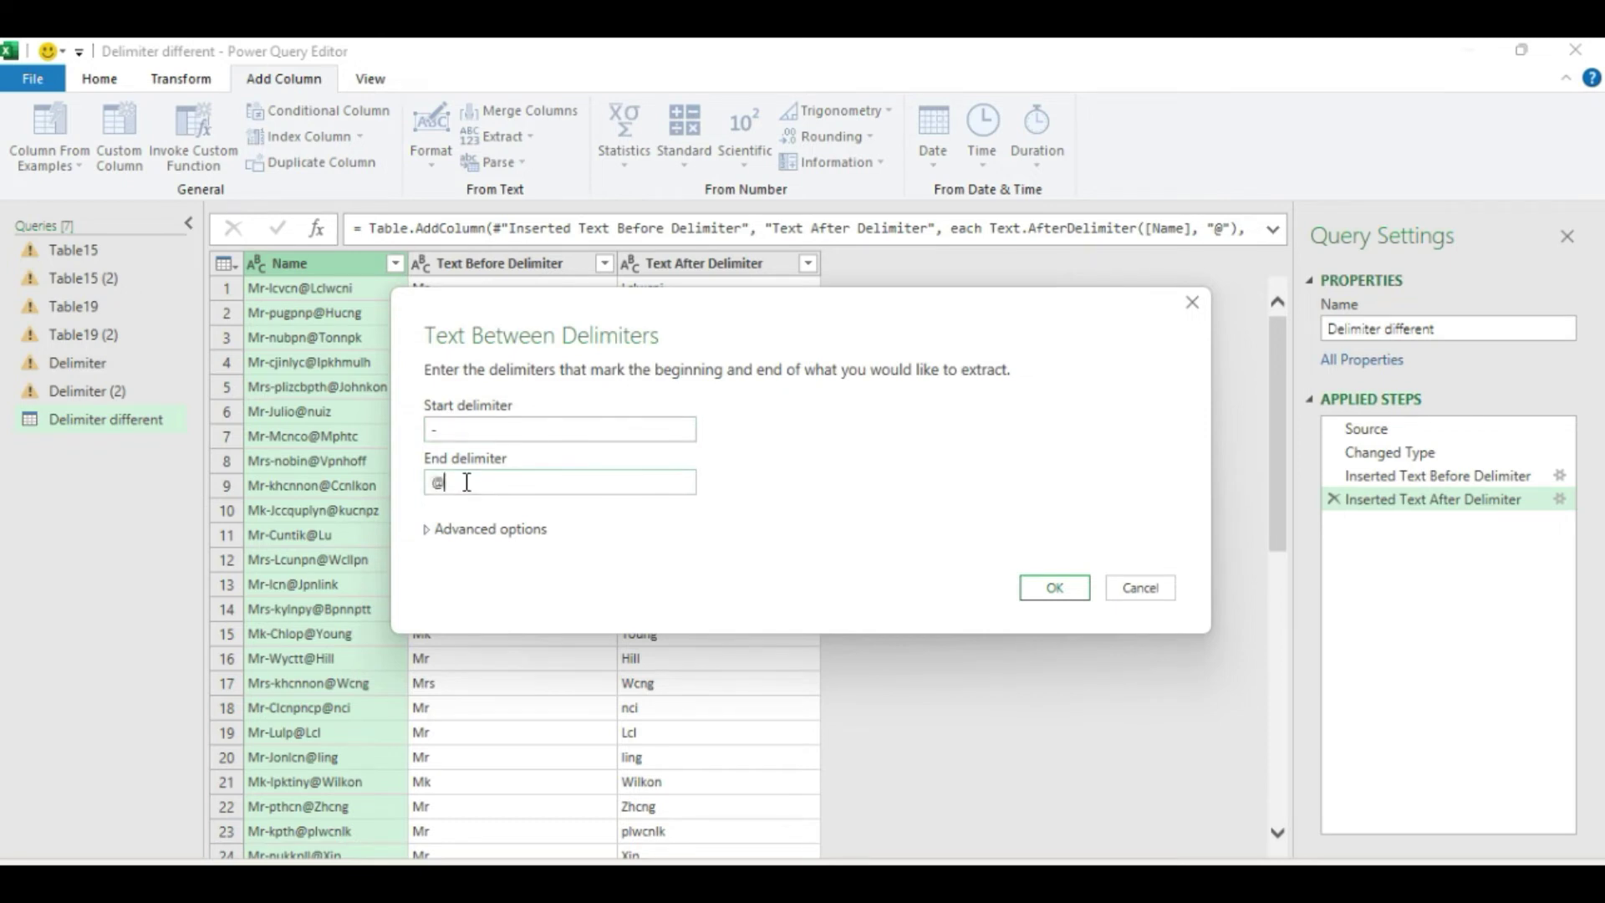
pyautogui.moveTo(588, 330); pyautogui.dragTo(850, 130)
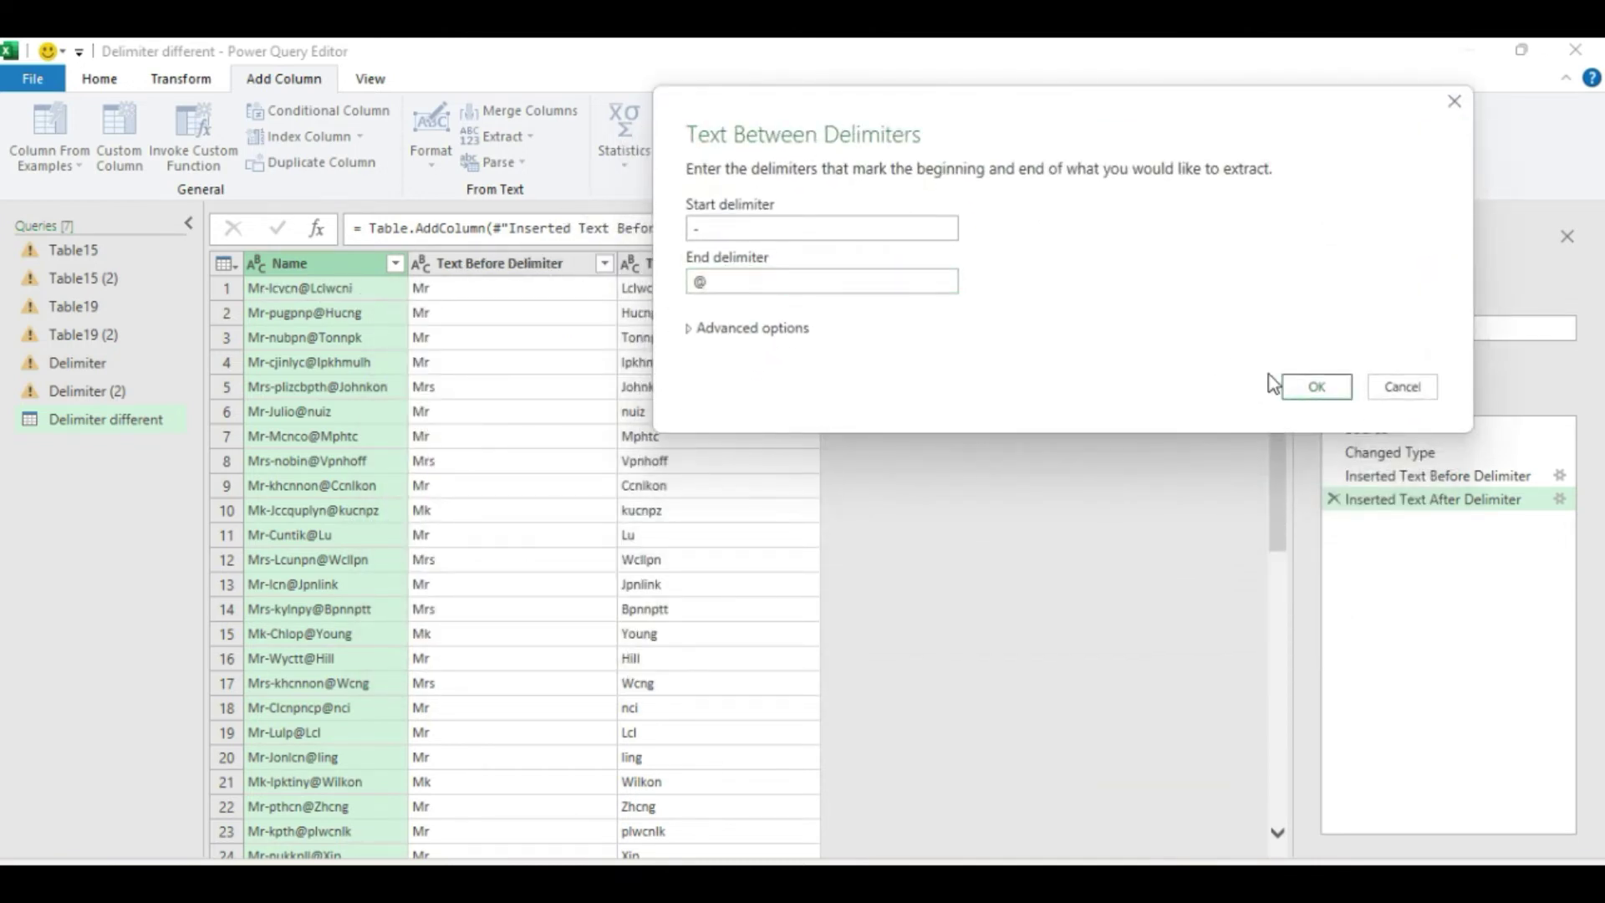
pyautogui.click(1317, 389)
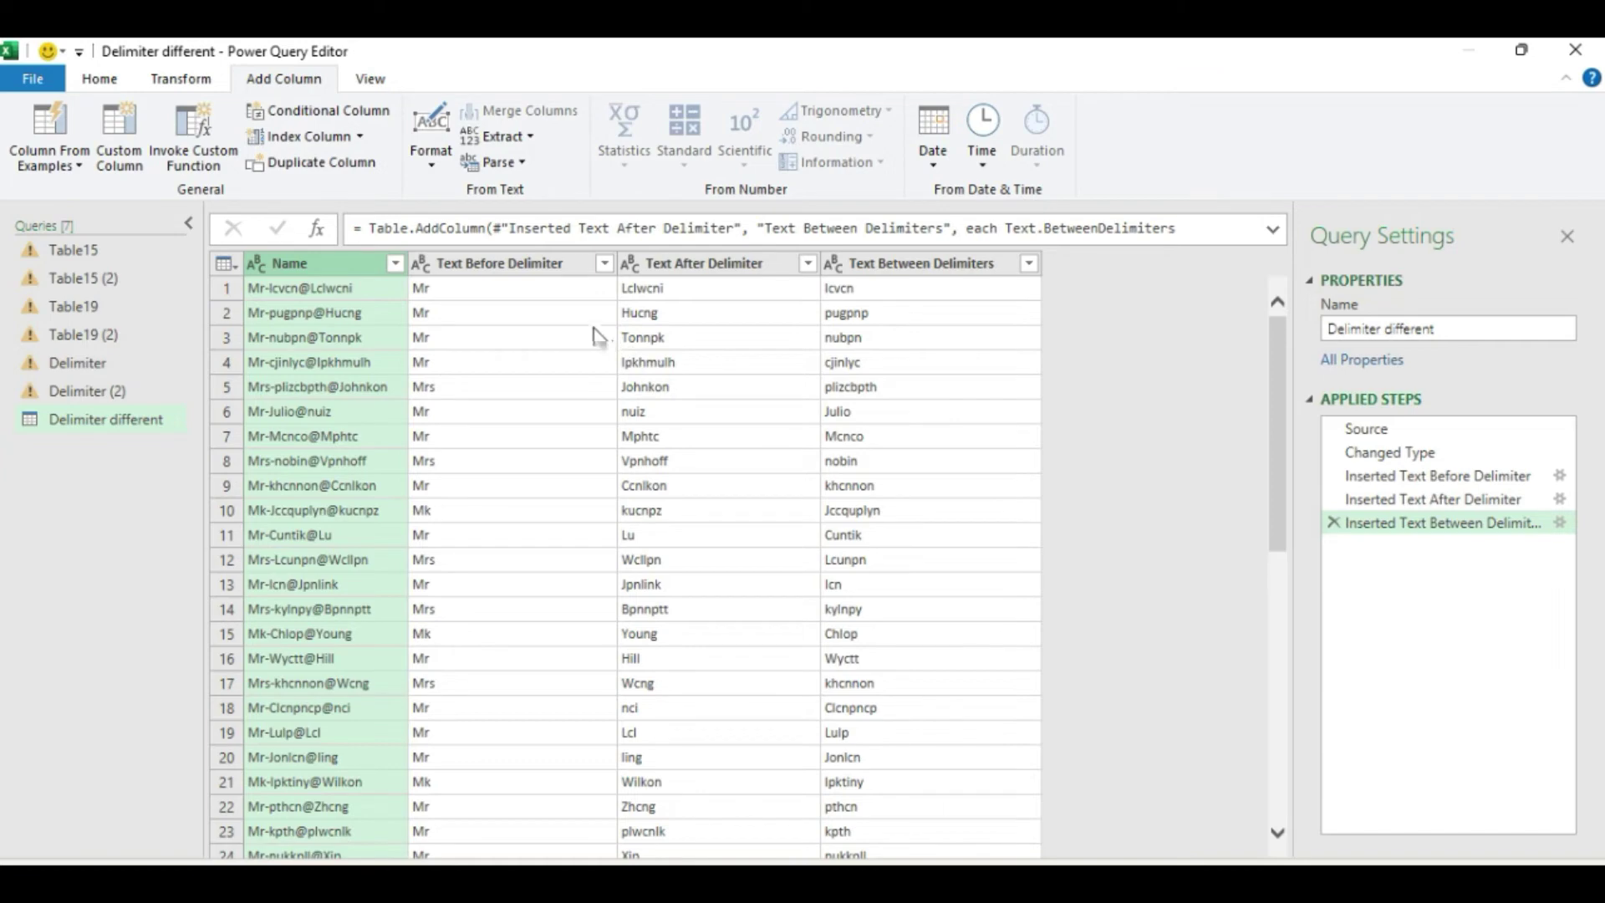
pyautogui.moveTo(1442, 524)
pyautogui.moveTo(1381, 465); pyautogui.dragTo(1254, 494)
# Step: Rename the Text Before, After and Between Delimiter columns to Prefix, First Name and Last Name
pyautogui.hotkey('ctrl', 'a')
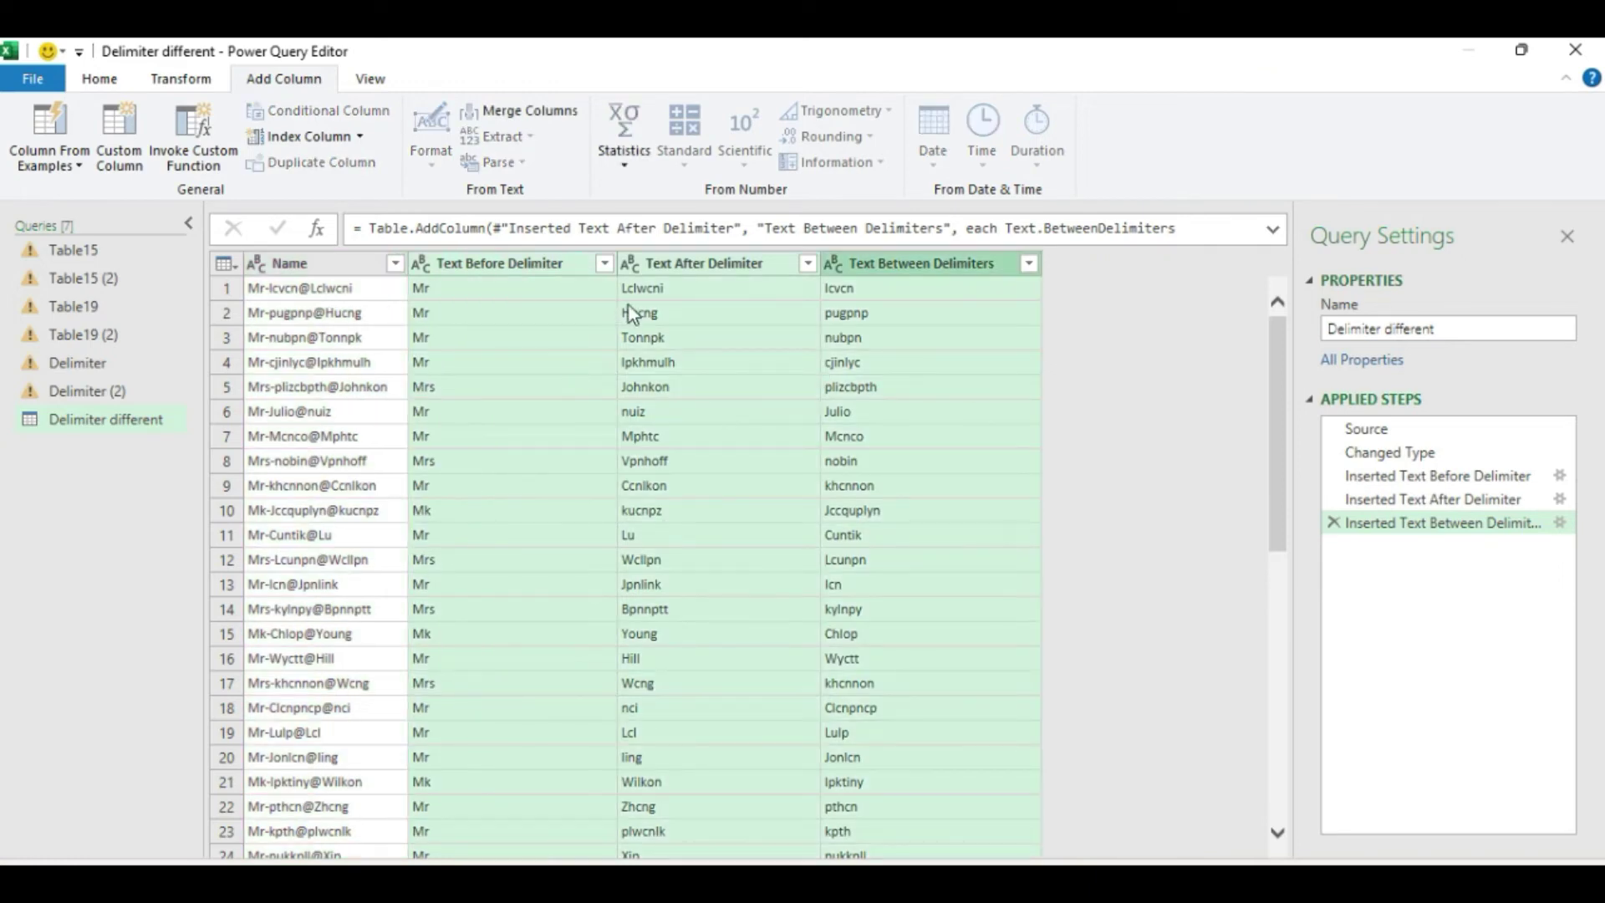
pyautogui.click(493, 266)
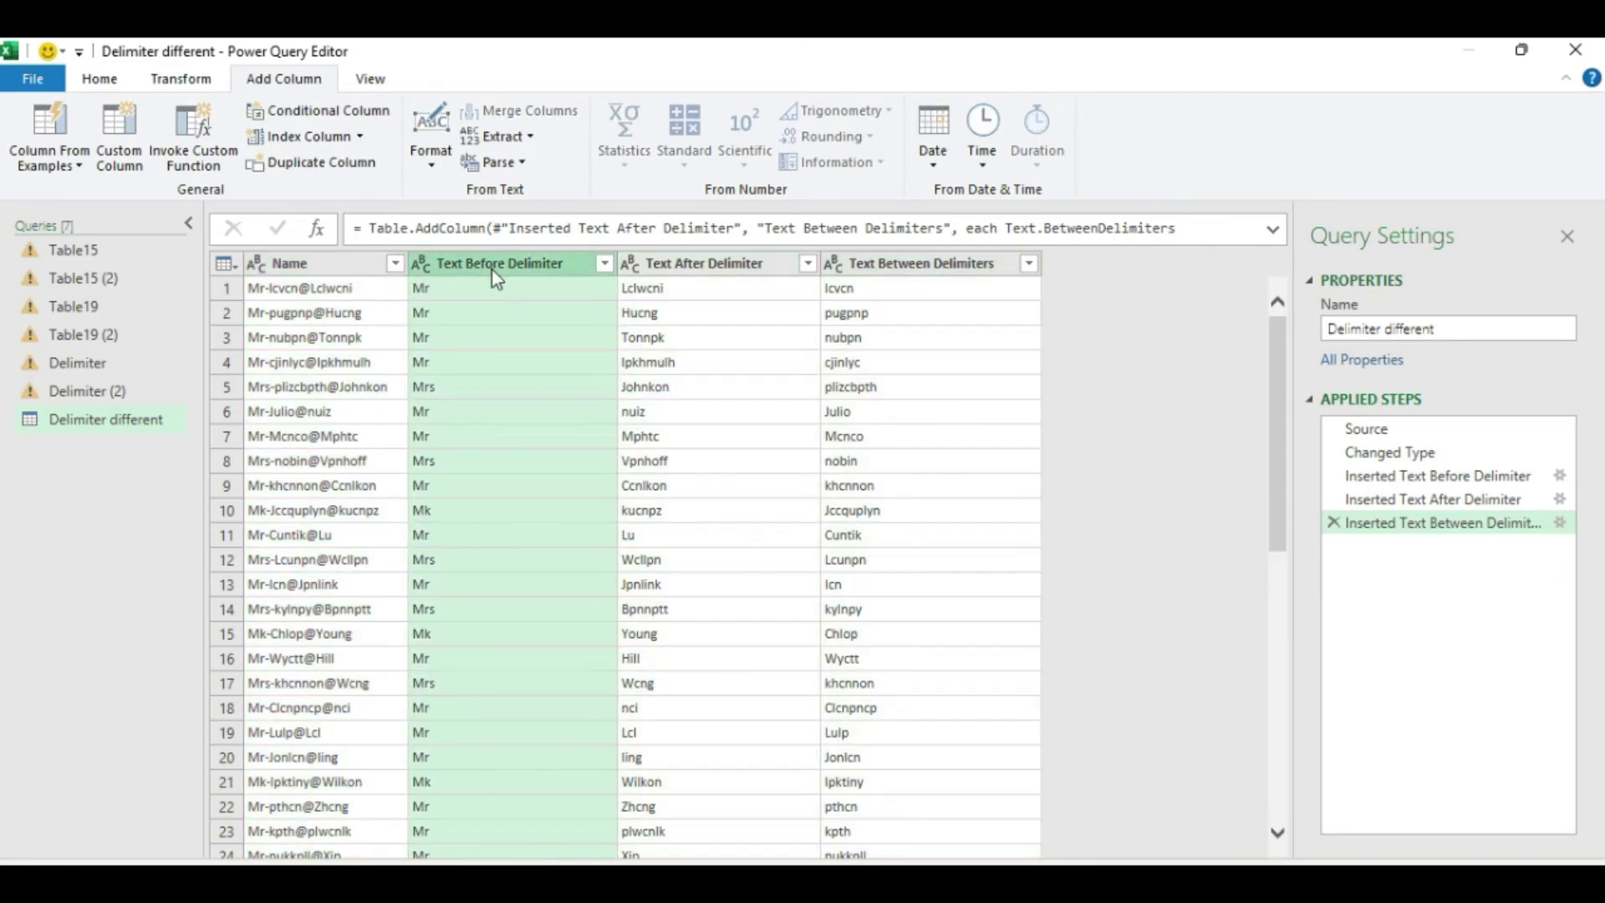
pyautogui.doubleClick(491, 269)
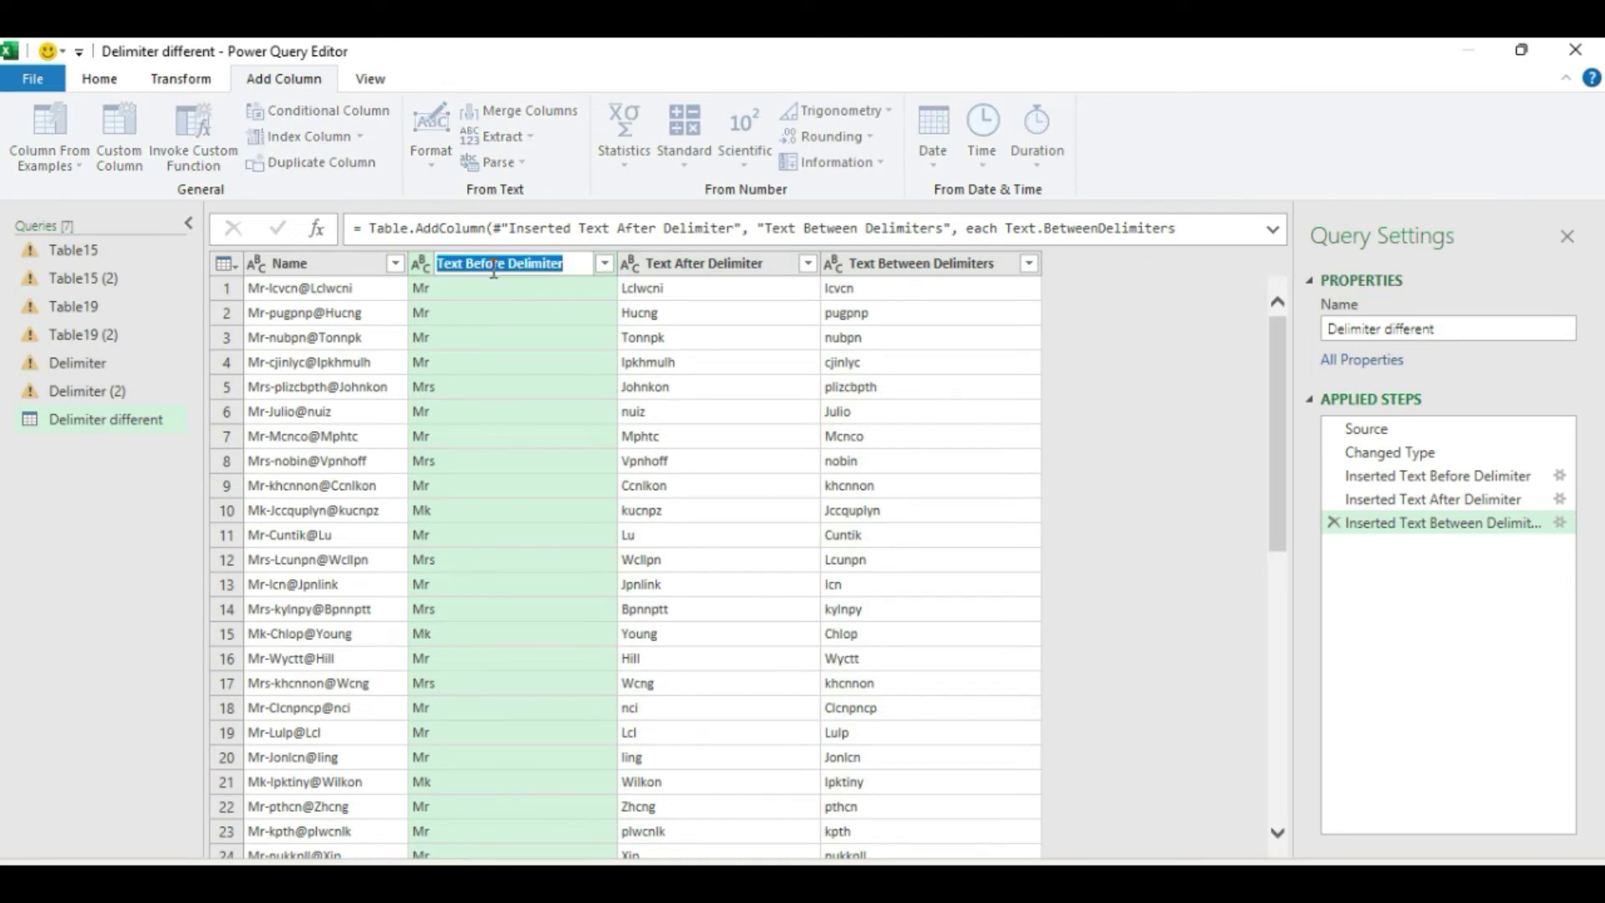
pyautogui.press('BackSpace')
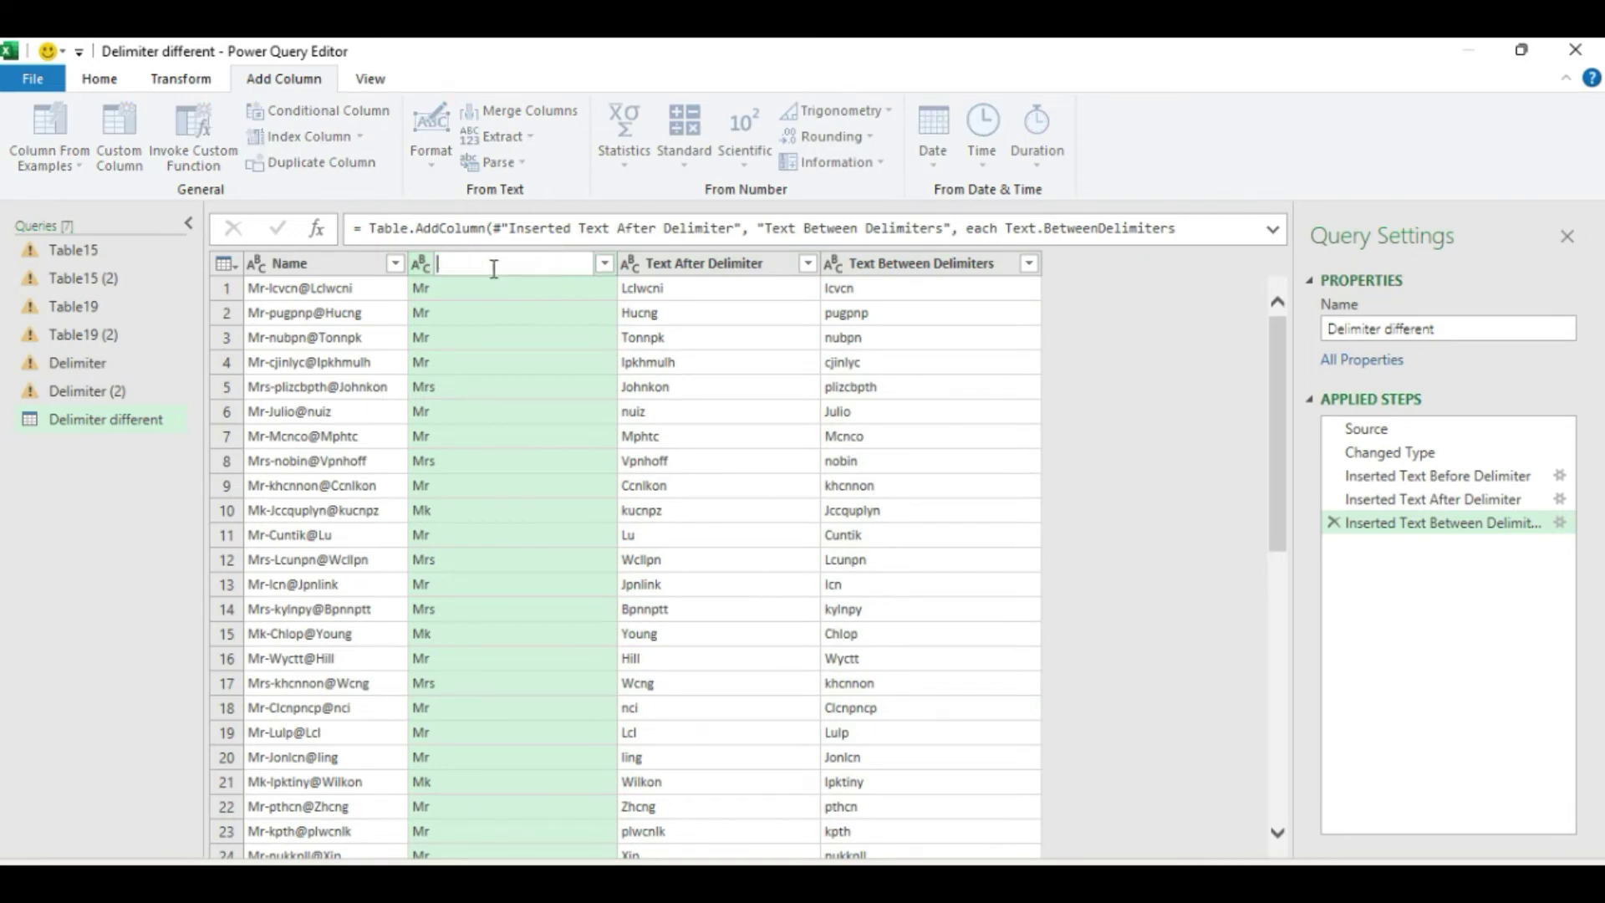
pyautogui.write('efix')
pyautogui.doubleClick(701, 267)
pyautogui.write('F')
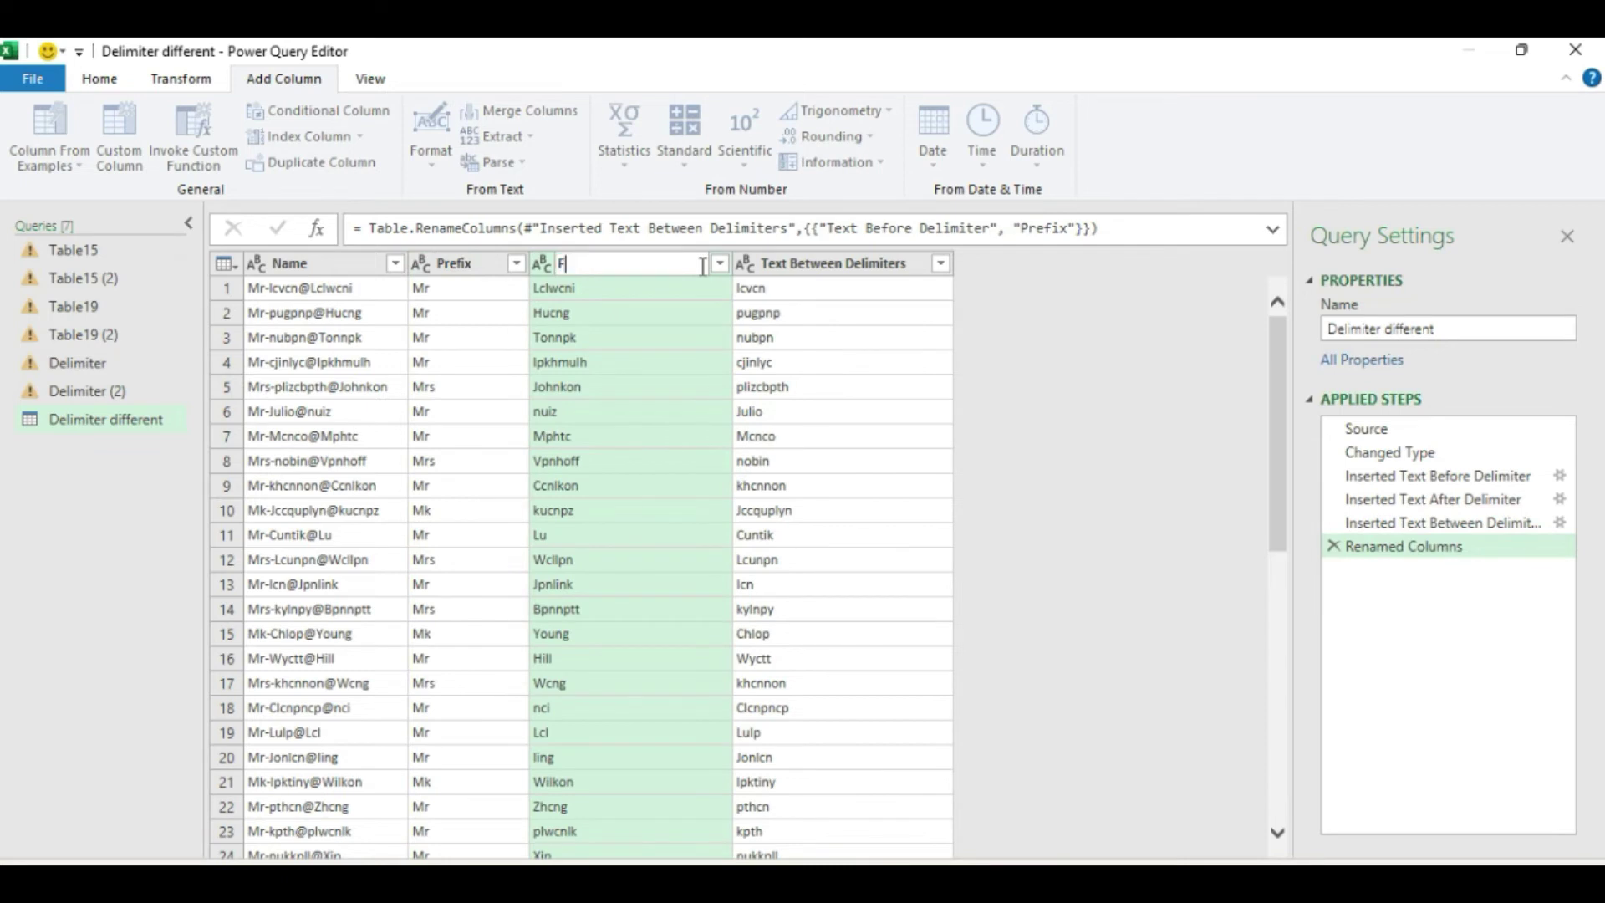
pyautogui.write('irst Name')
pyautogui.click(878, 263)
pyautogui.doubleClick(823, 265)
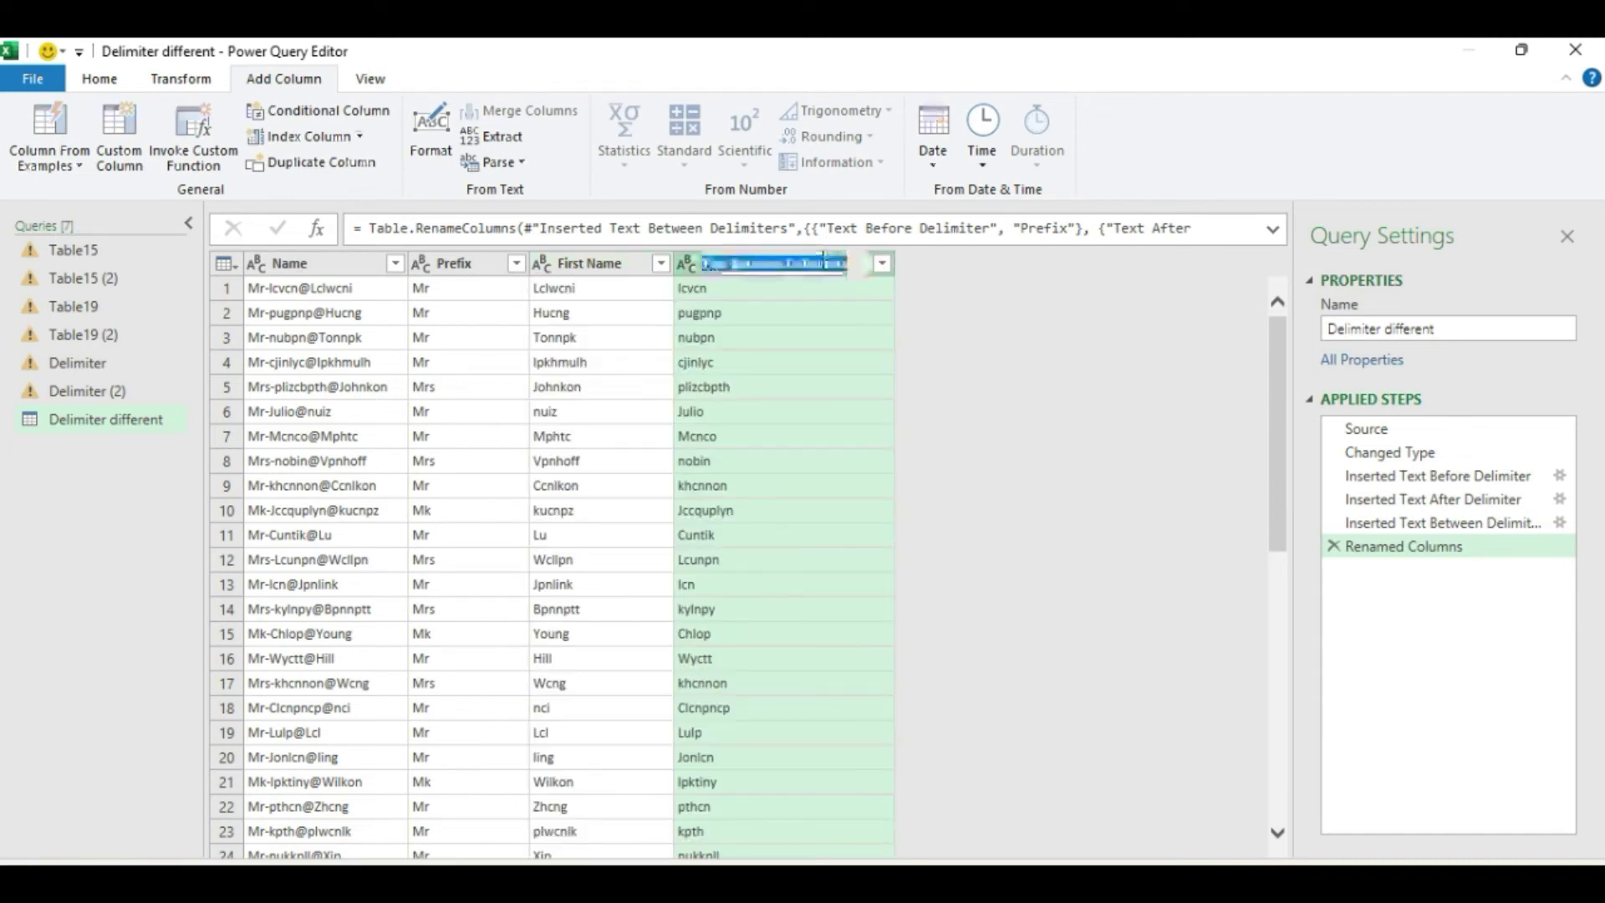
pyautogui.write('Last')
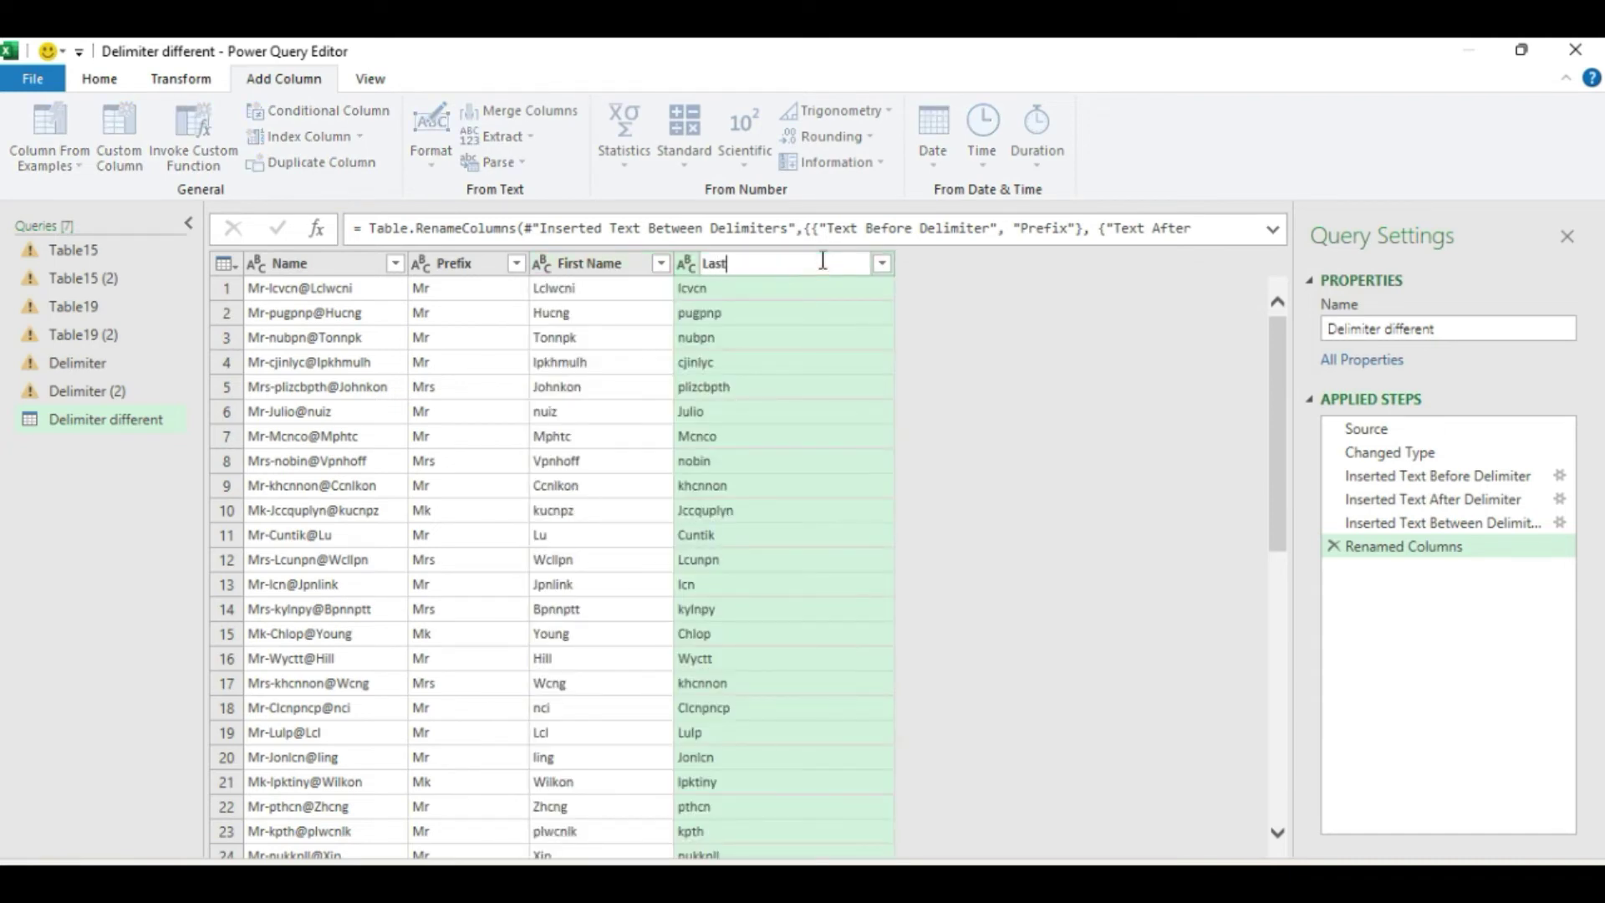
pyautogui.write(' Name')
pyautogui.click(1049, 437)
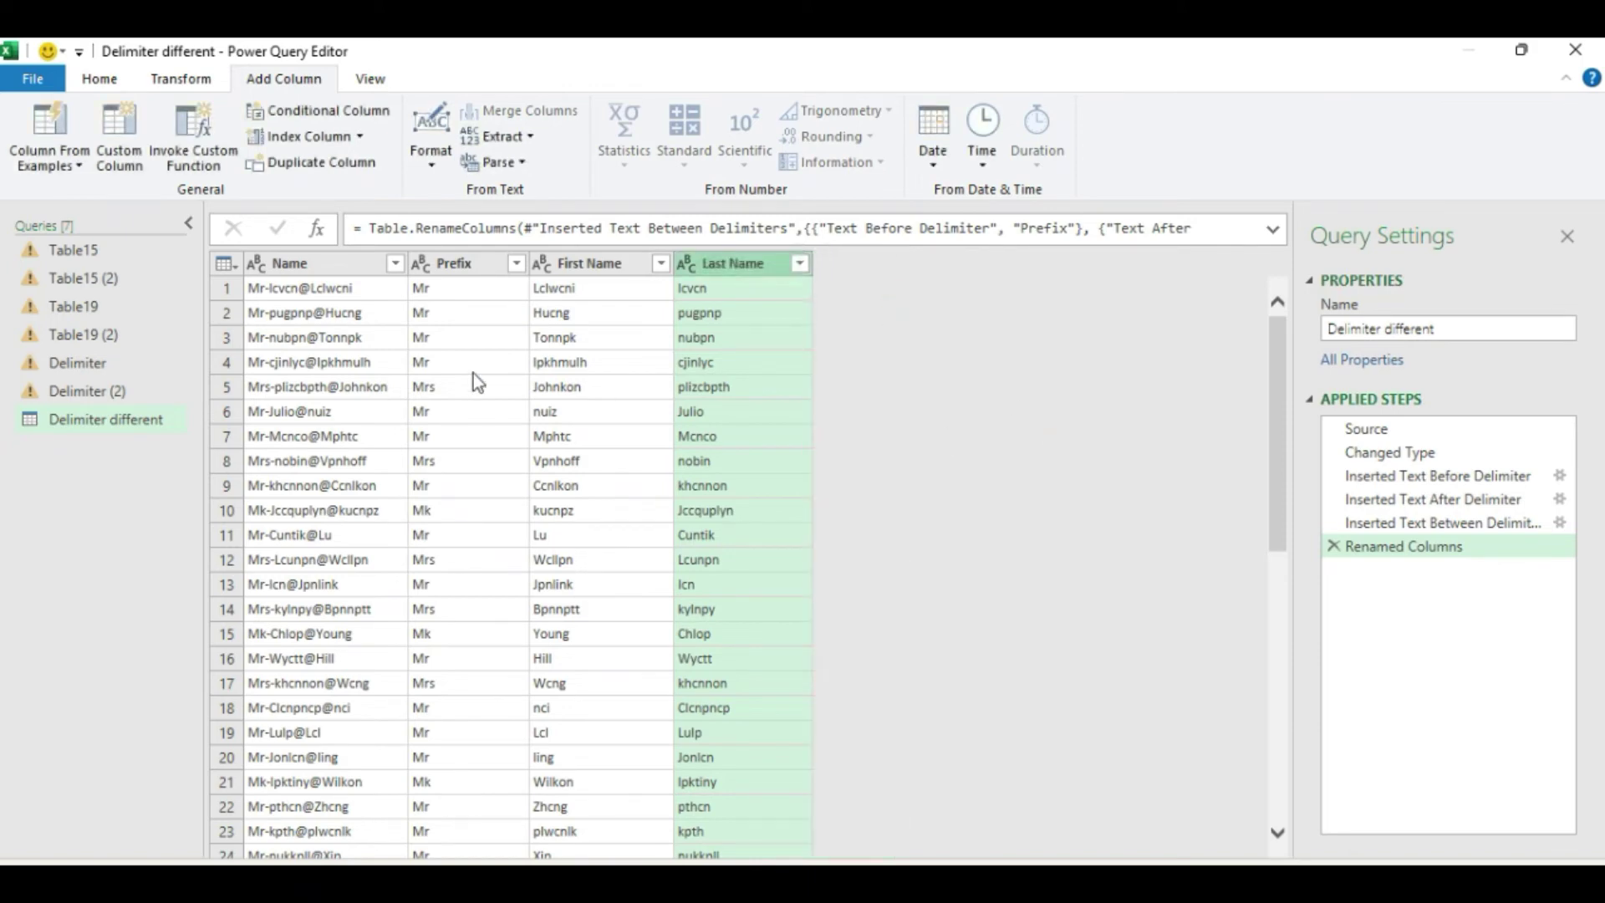
pyautogui.click(97, 82)
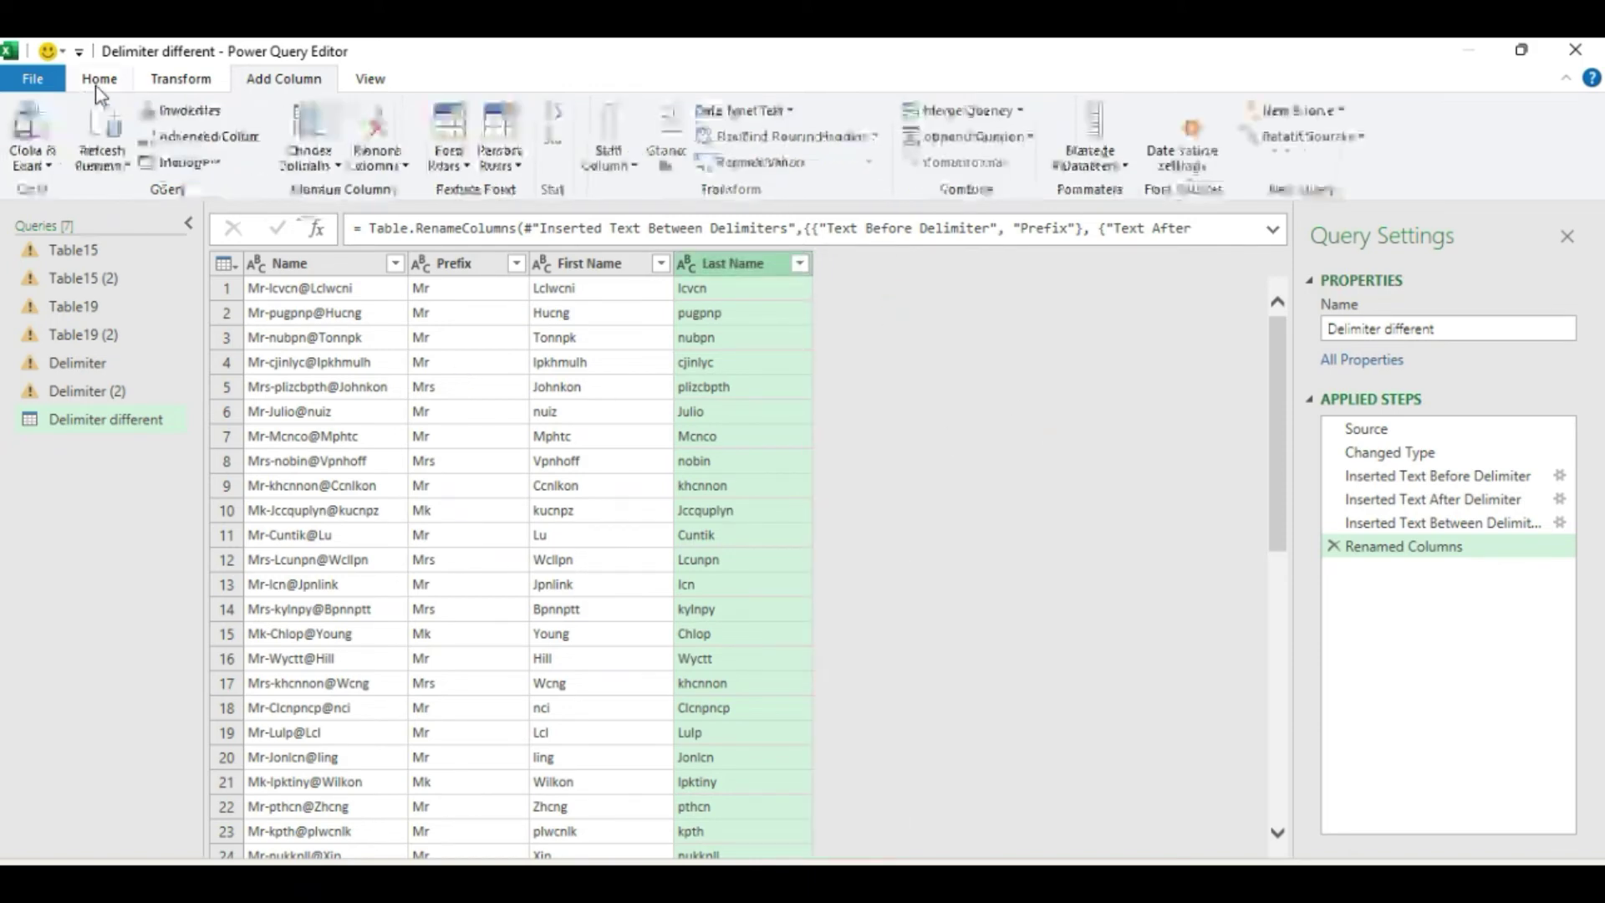
# Step: Load the query as a table onto the existing worksheet starting at cell C1
pyautogui.click(46, 167)
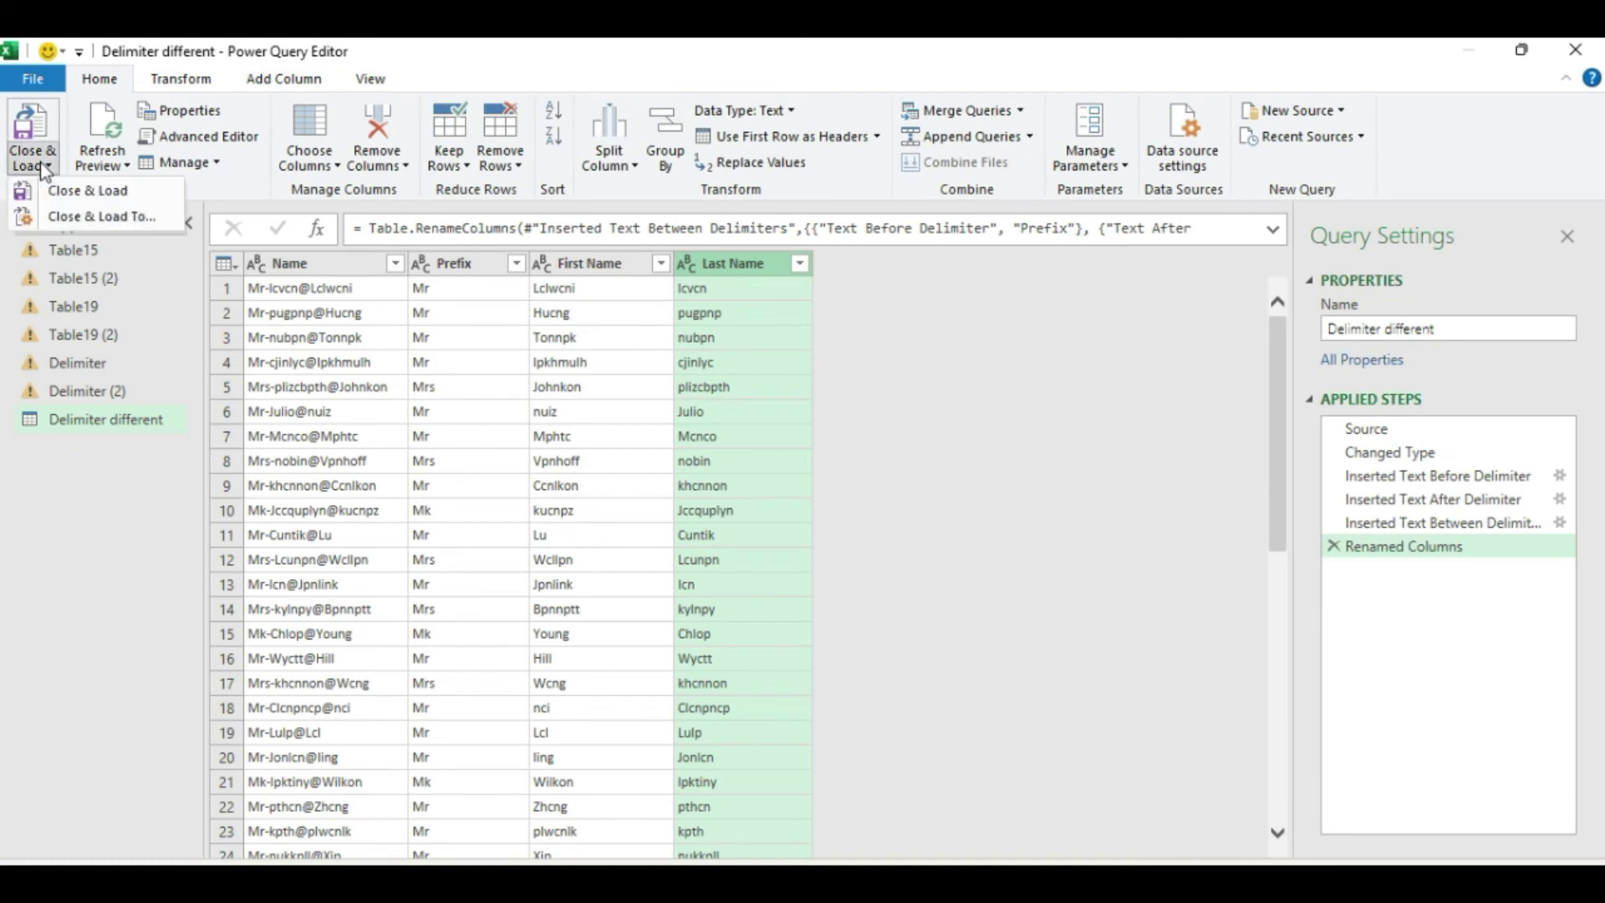
pyautogui.click(92, 216)
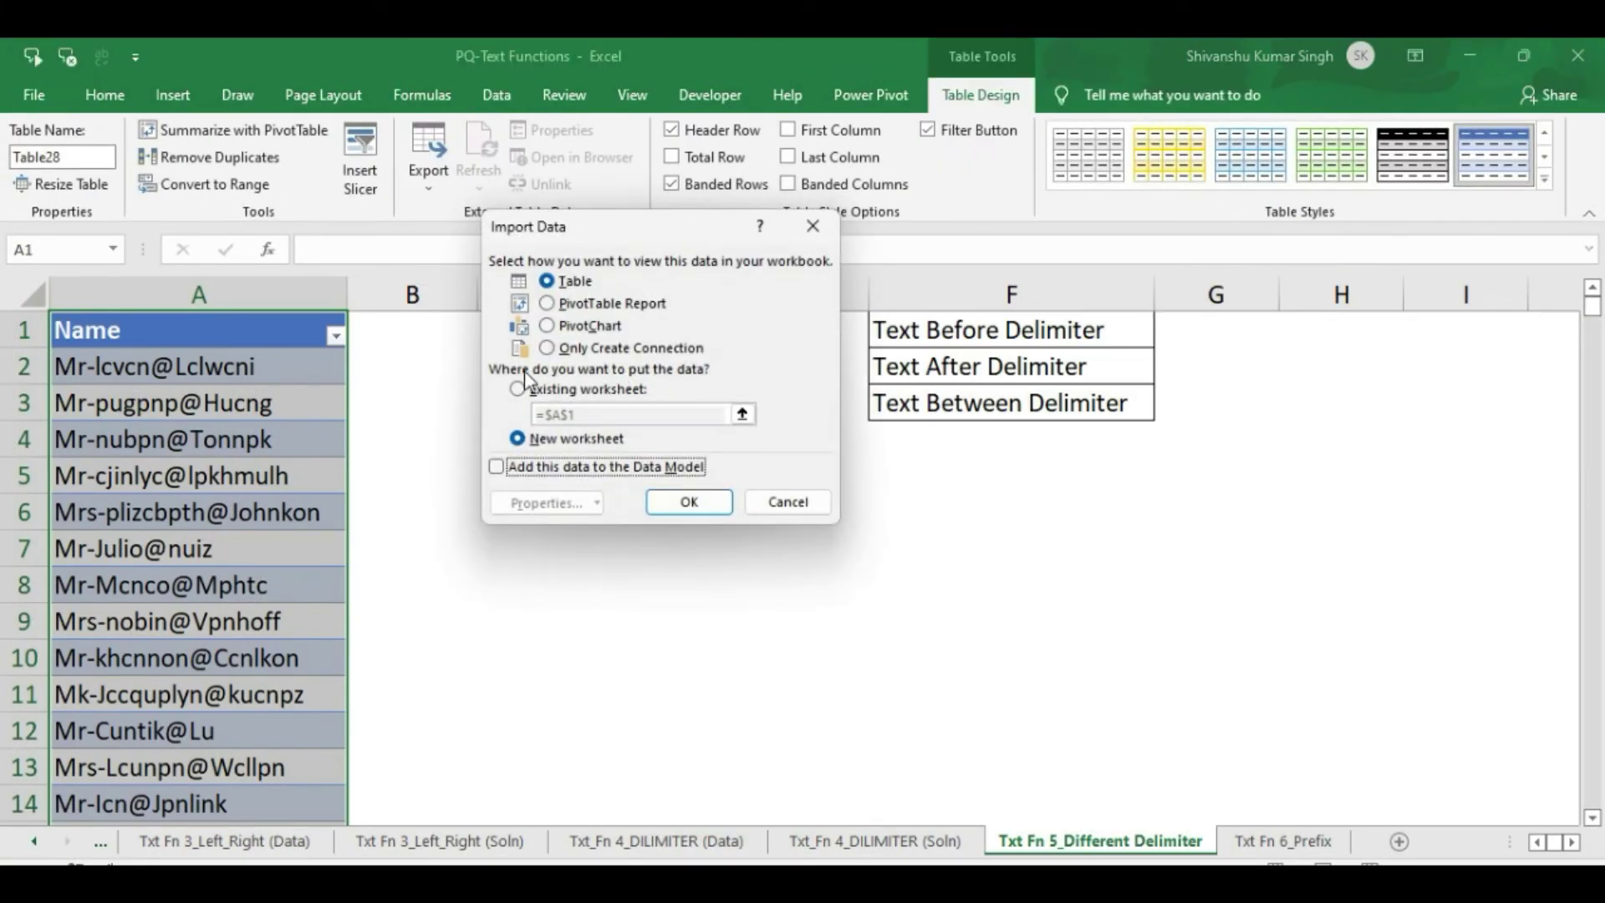
pyautogui.moveTo(643, 234); pyautogui.dragTo(1180, 206)
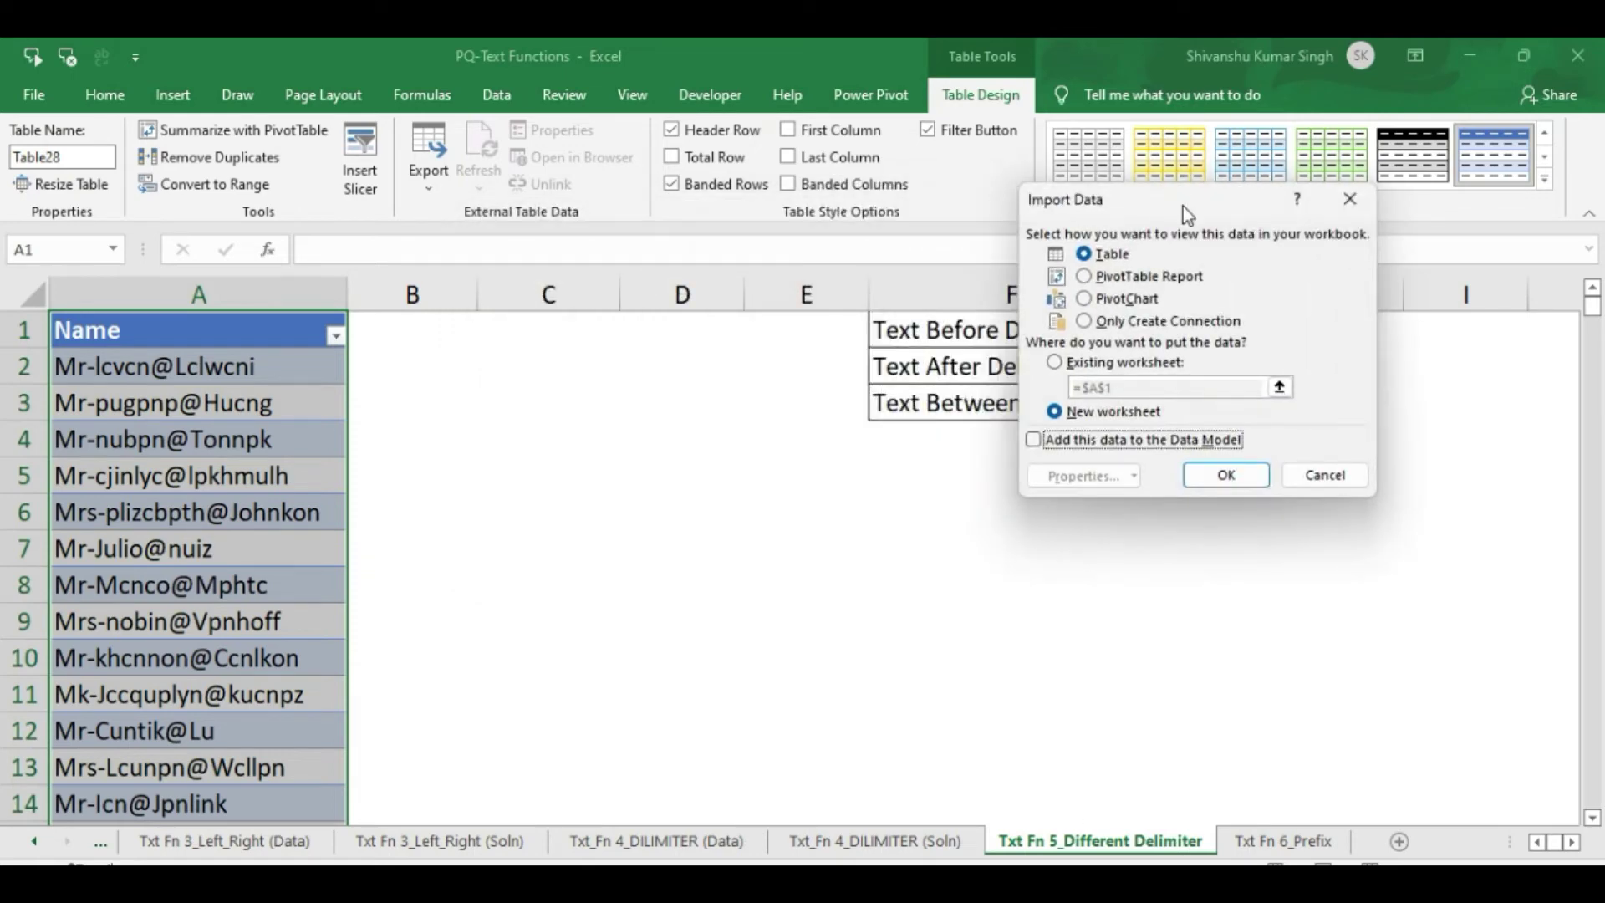
pyautogui.click(1055, 363)
pyautogui.click(573, 331)
pyautogui.click(1245, 482)
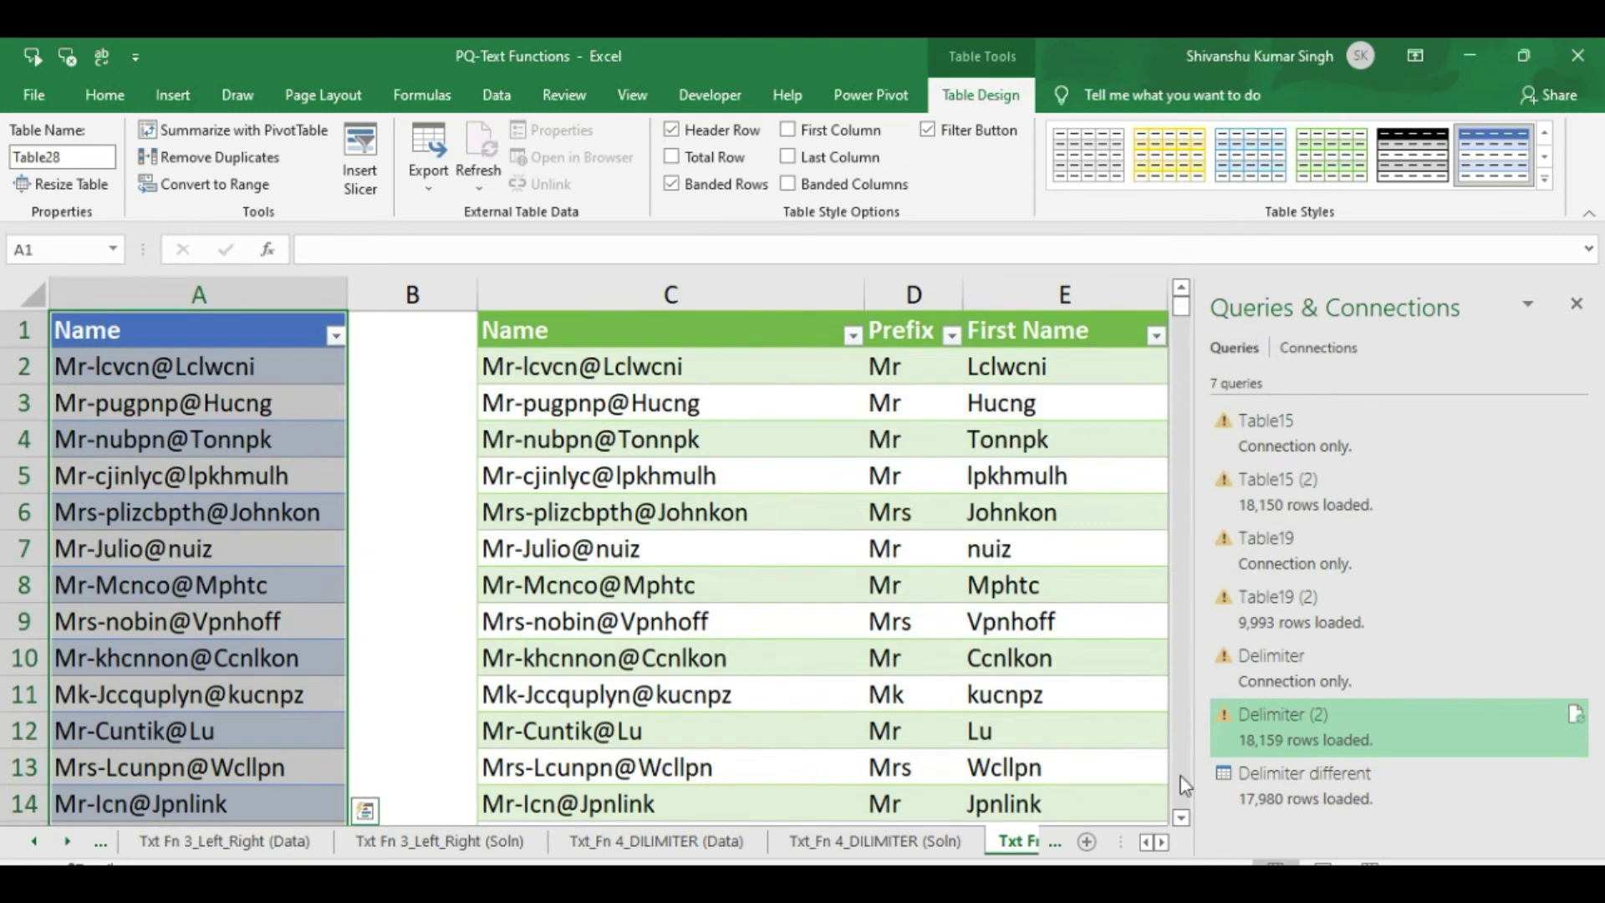
pyautogui.click(1577, 304)
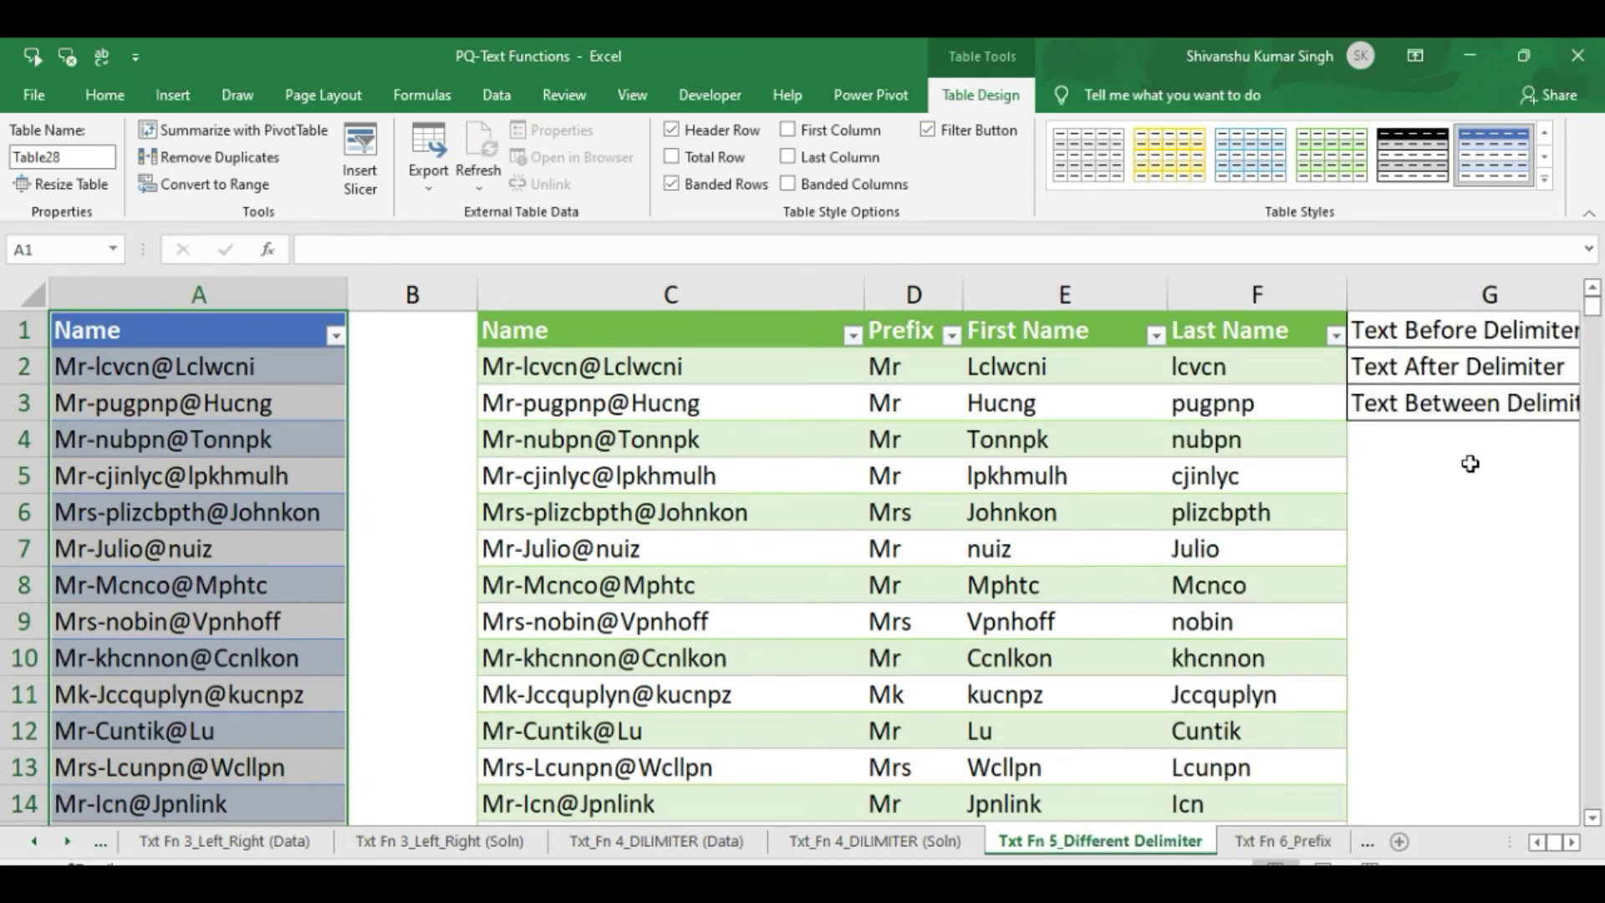
# Step: Edit cell A2 to a Mrs prefix with a new first name and last name
pyautogui.click(74, 366)
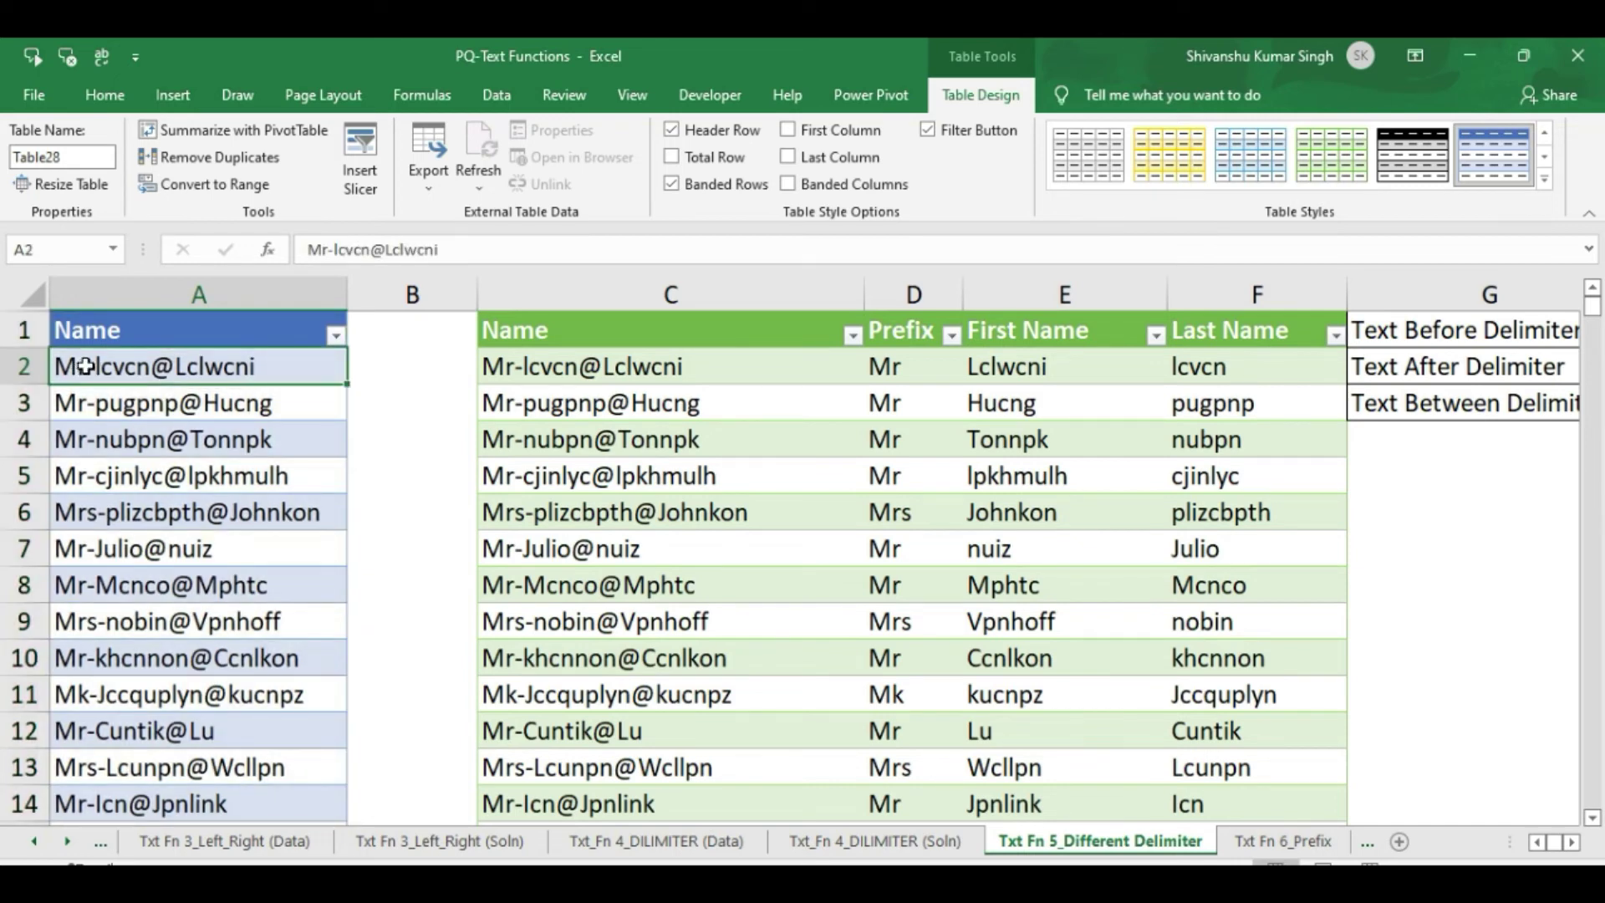
pyautogui.doubleClick(87, 368)
pyautogui.write('s')
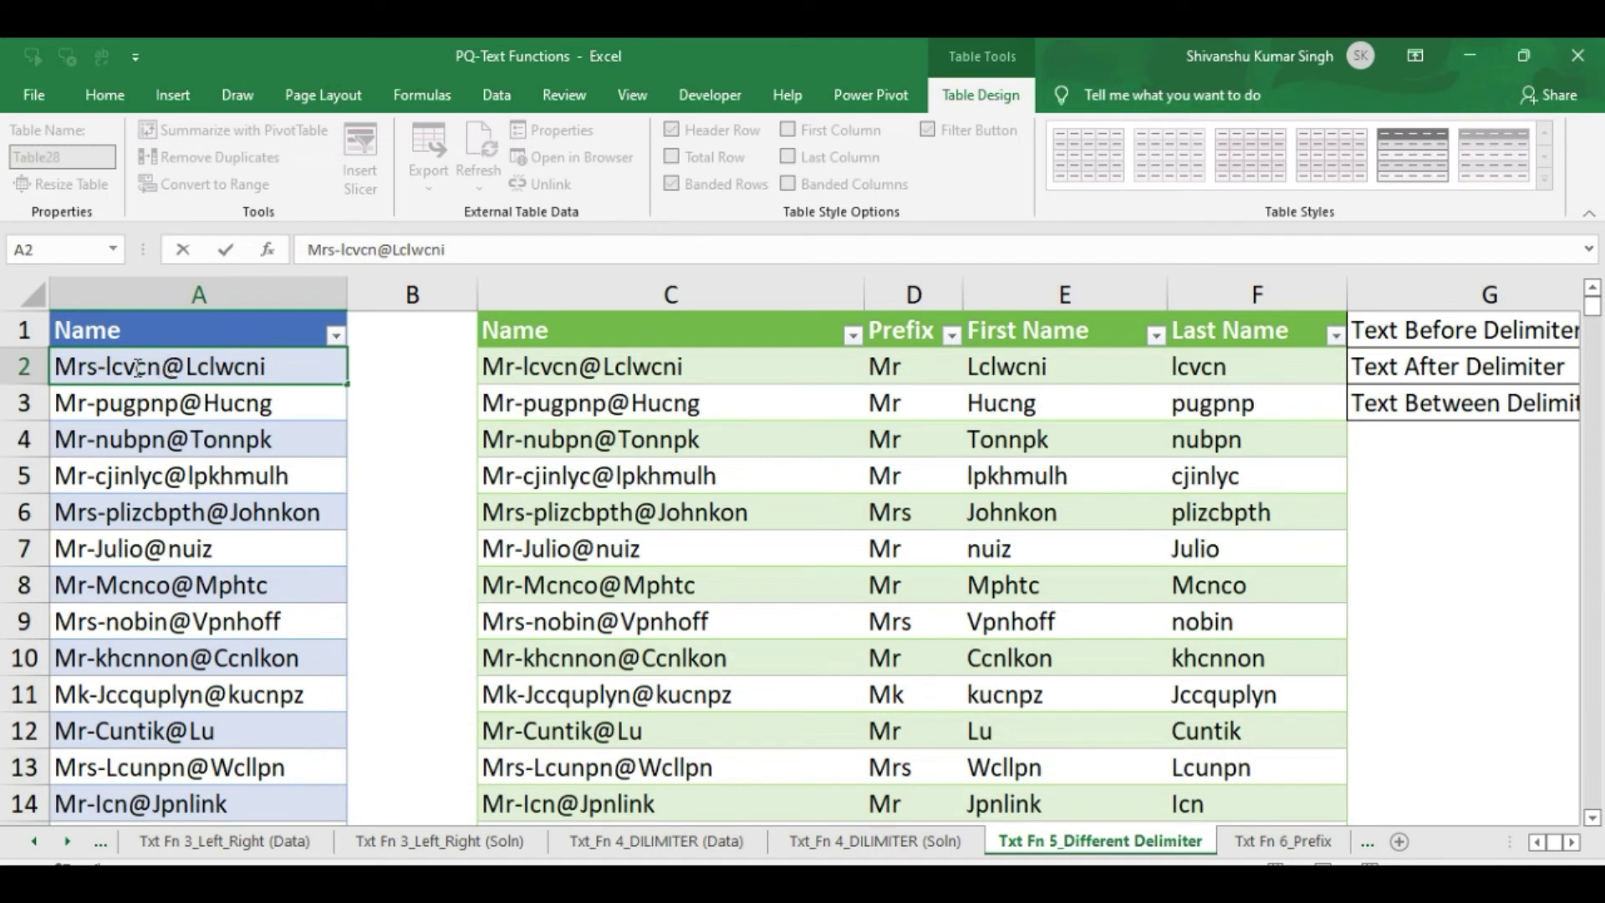
pyautogui.moveTo(161, 368); pyautogui.dragTo(104, 368)
pyautogui.write('Rita')
pyautogui.moveTo(252, 368); pyautogui.dragTo(174, 368)
pyautogui.write('Singh')
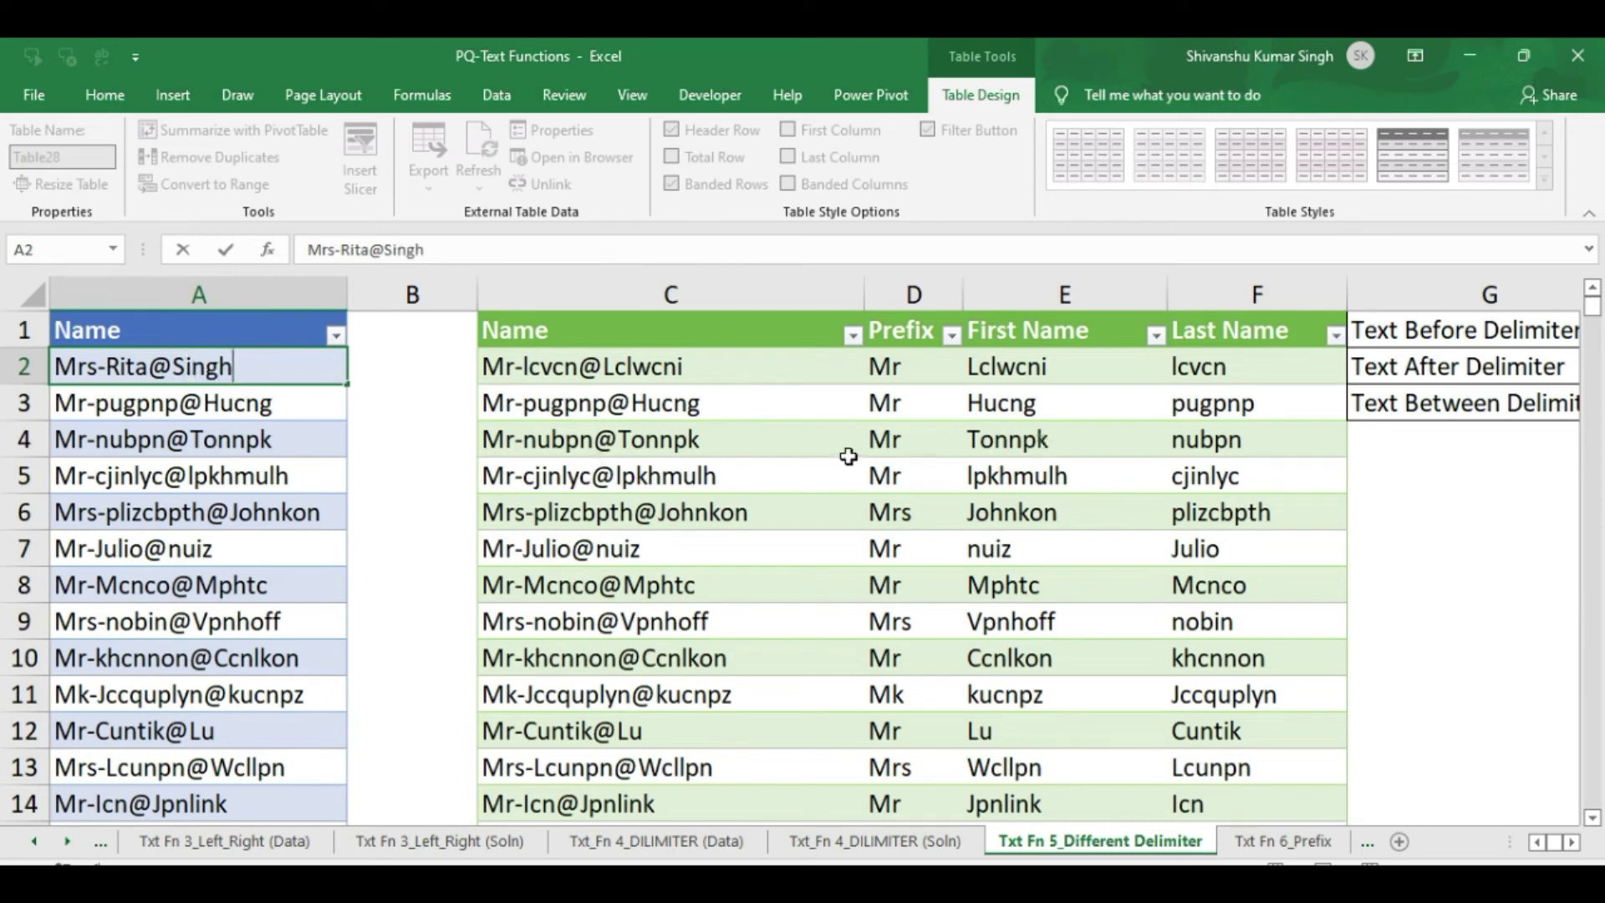
# Step: Commit the A2 edit and refresh the loaded query table from its shortcut menu
pyautogui.click(625, 410)
pyautogui.rightClick(625, 410)
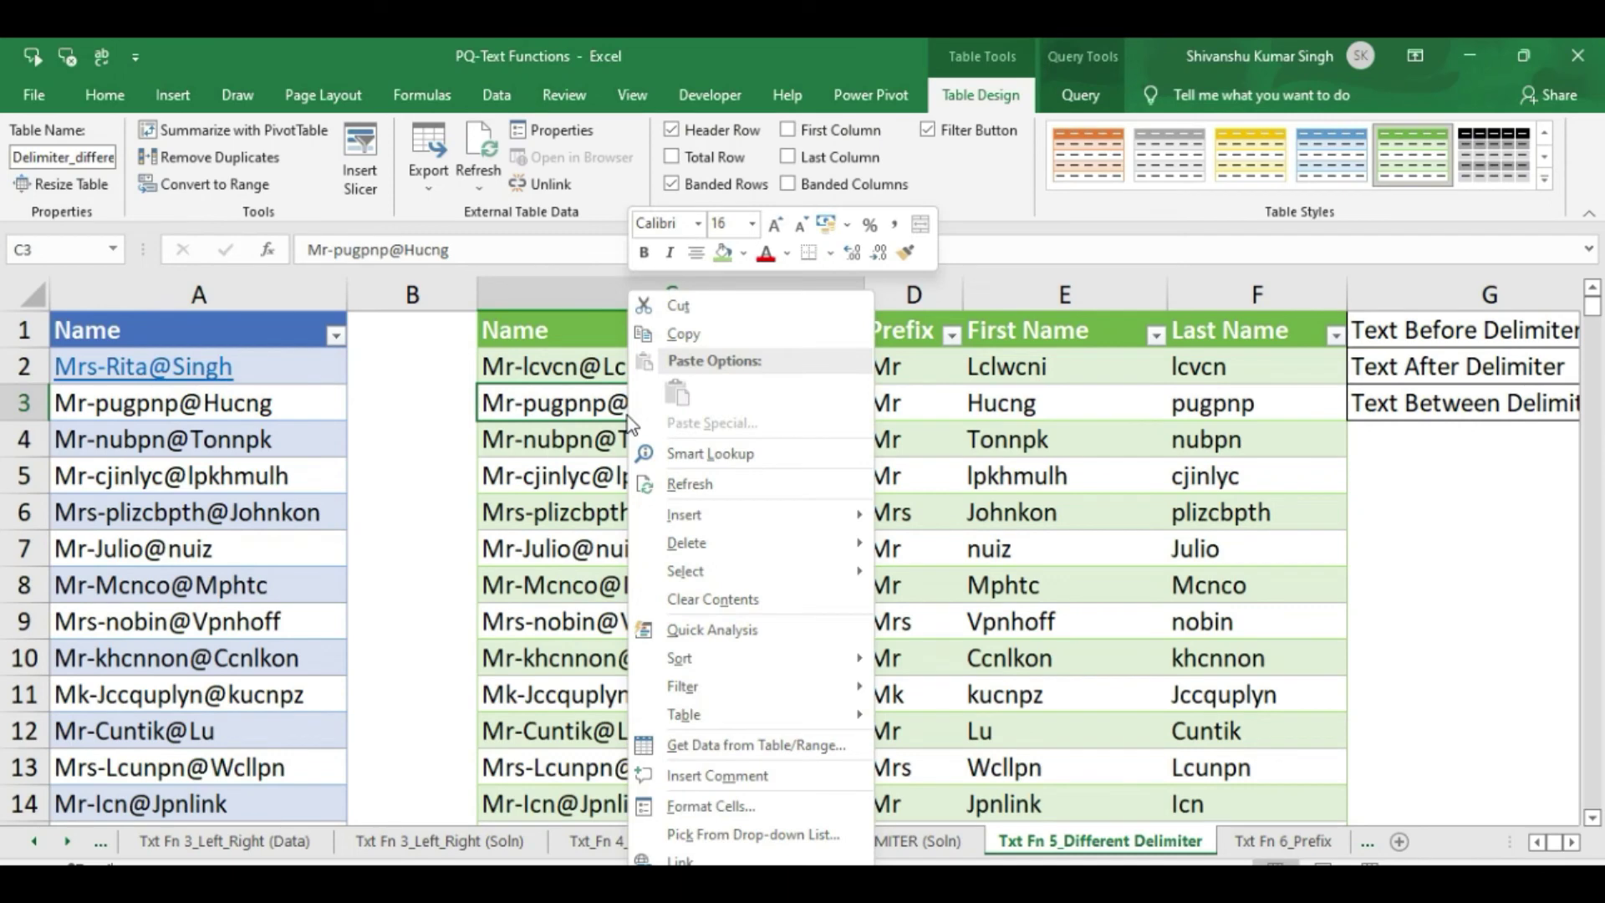
pyautogui.click(724, 484)
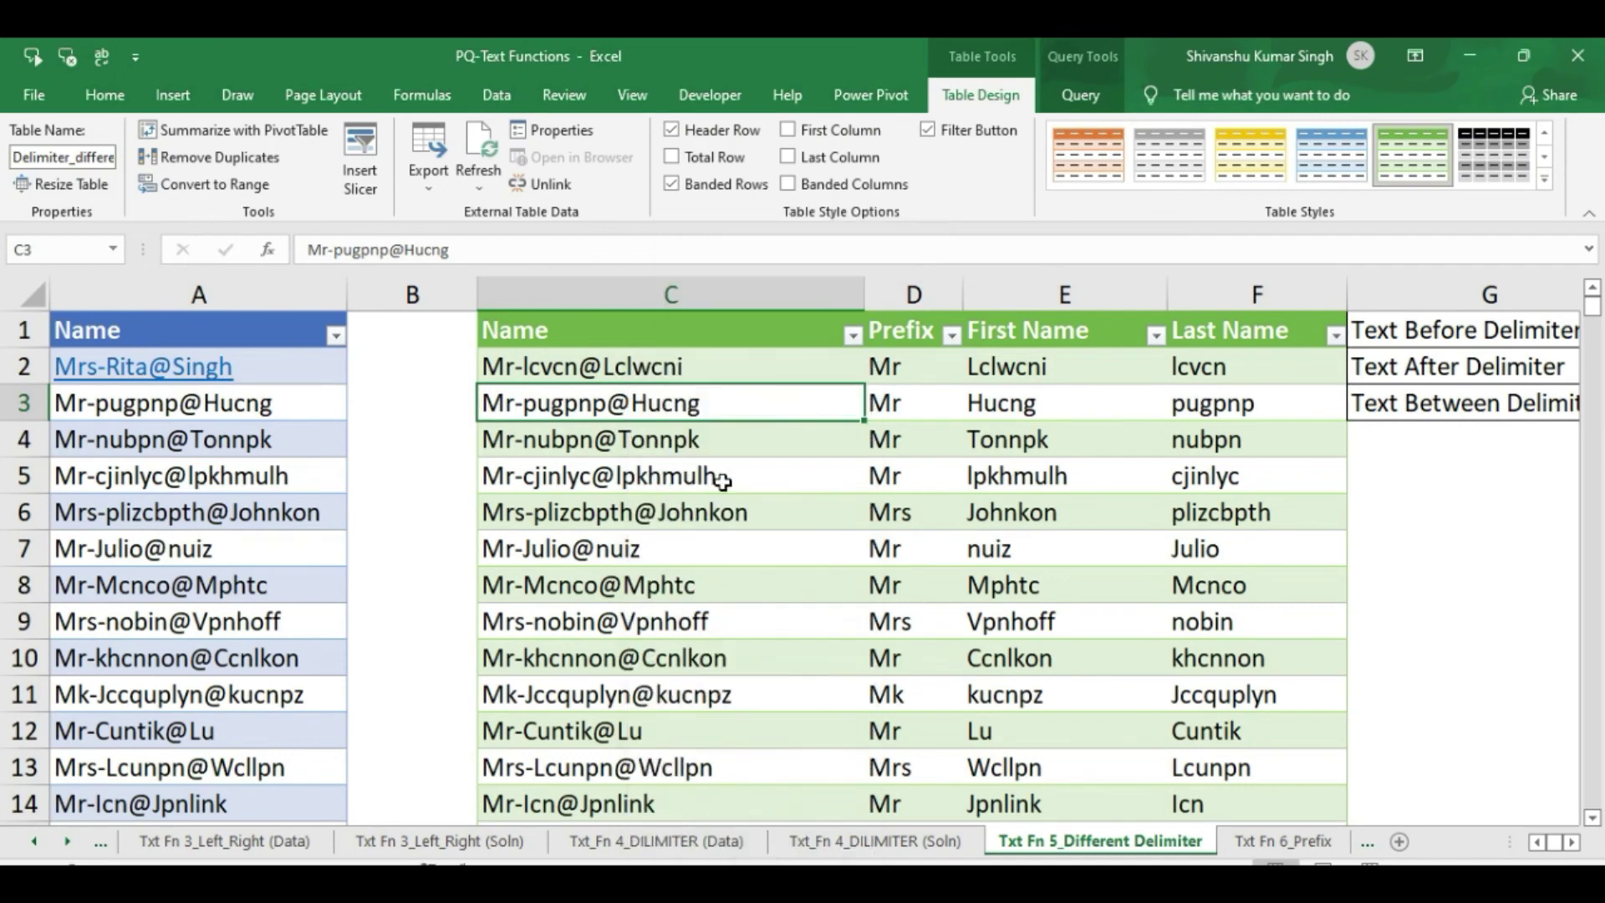